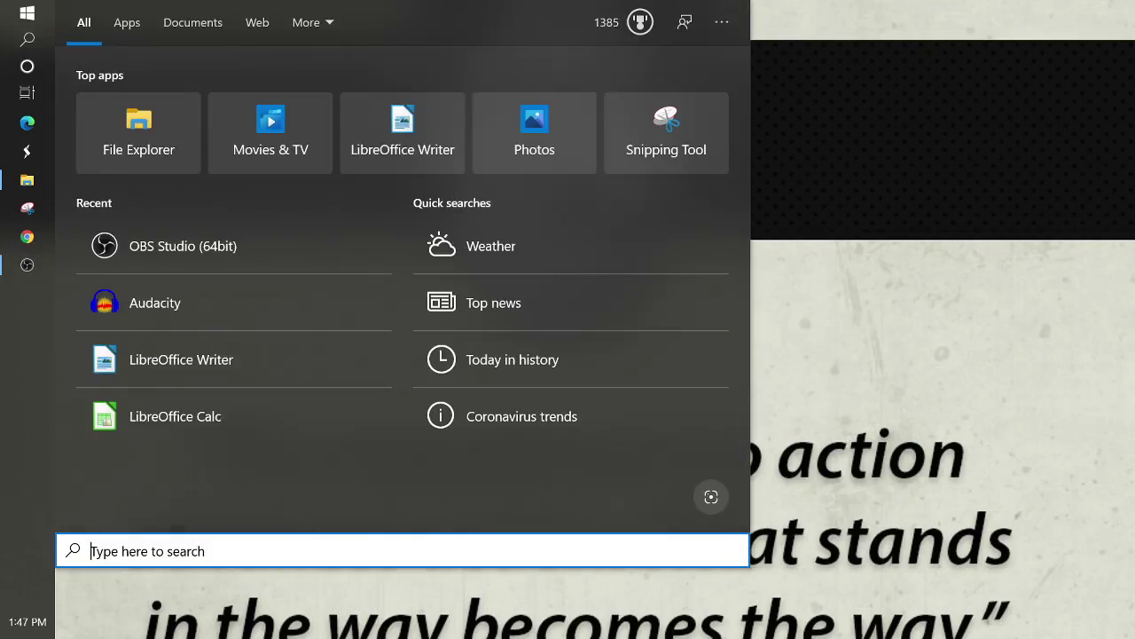
Search Windows for 'libre' and launch LibreOffice Writer with a blank document.
type("libre")
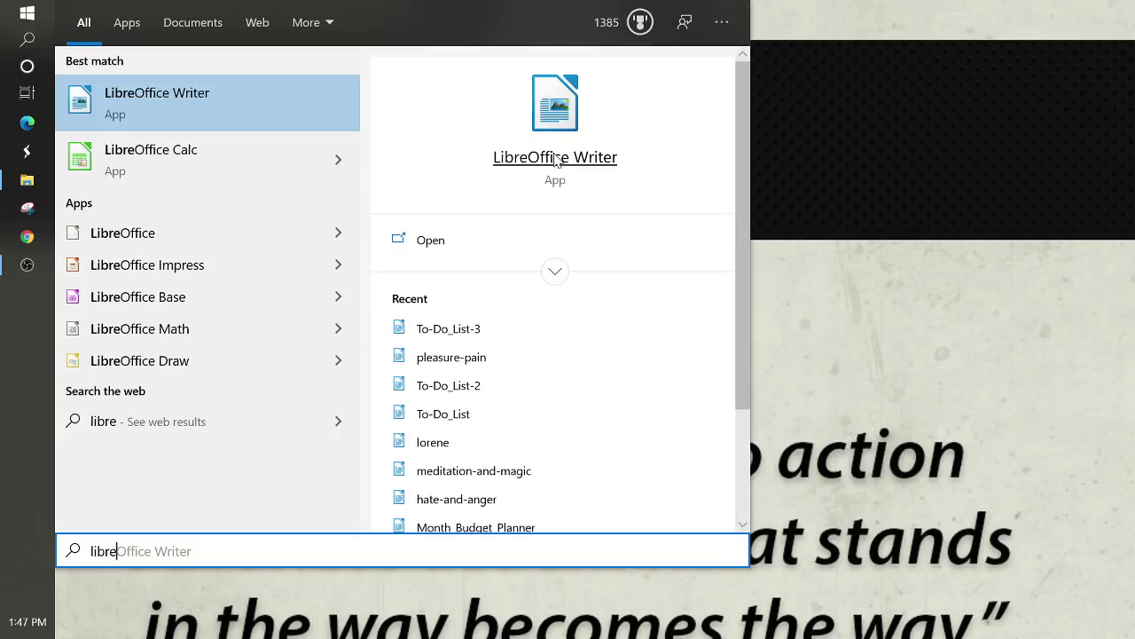
left_click(556, 158)
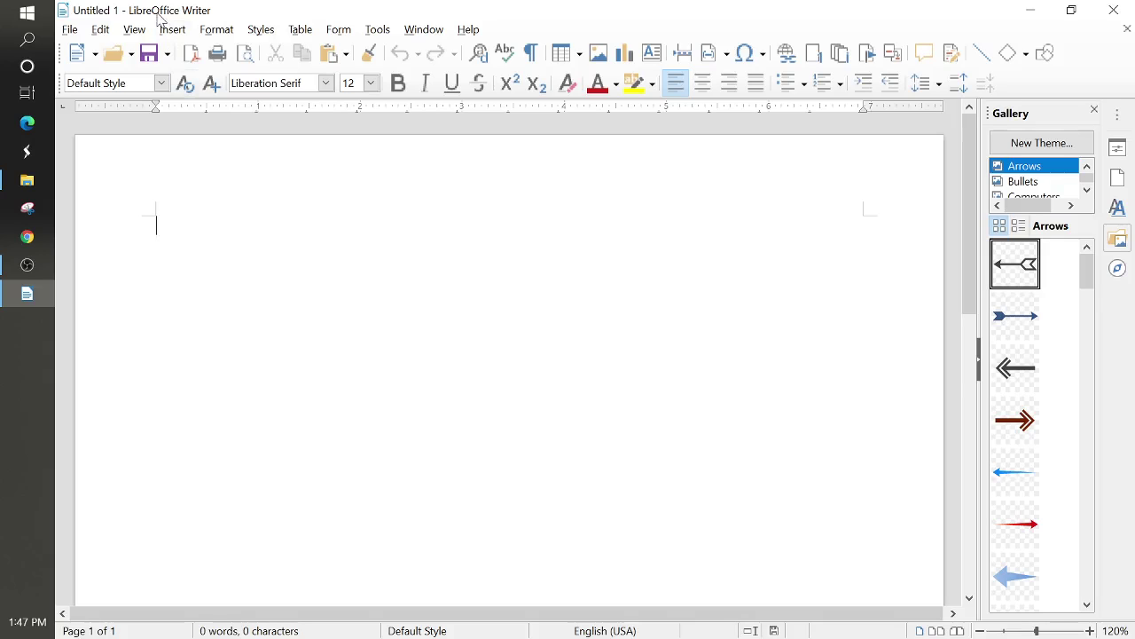
Dismiss the Windows search and create a new blank spreadsheet from the New dropdown.
left_click(28, 50)
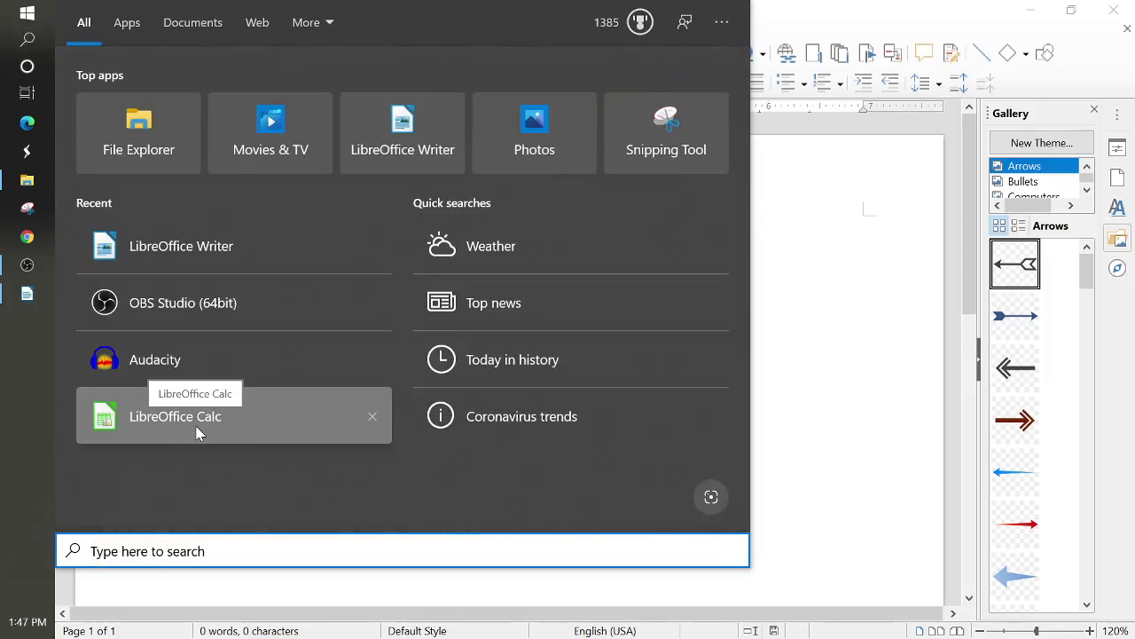
key("Escape")
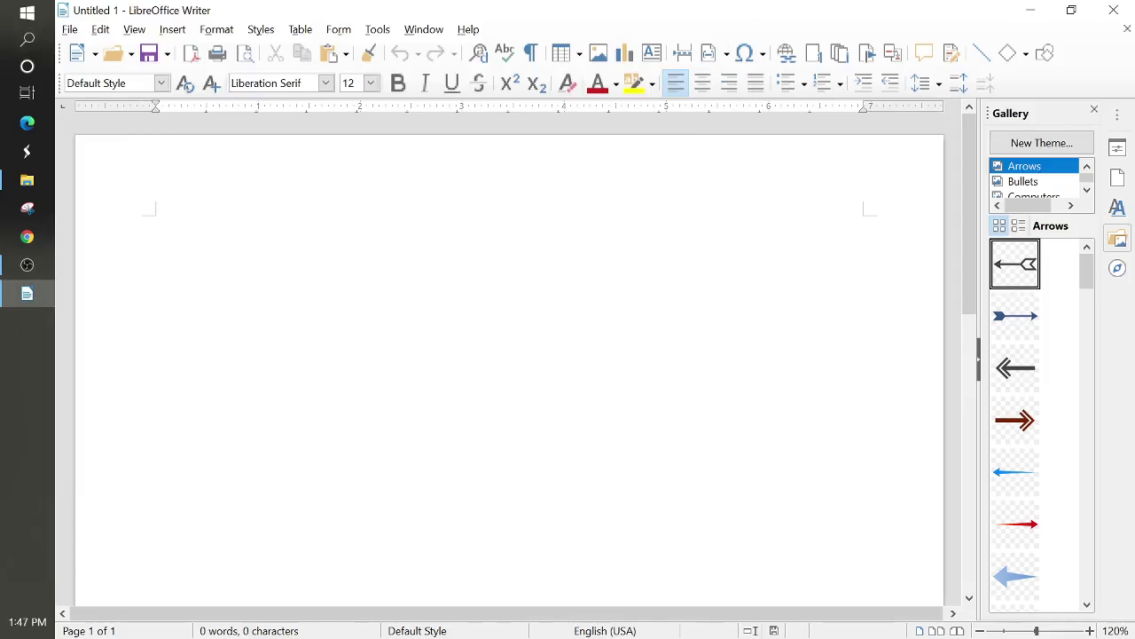
left_click(95, 54)
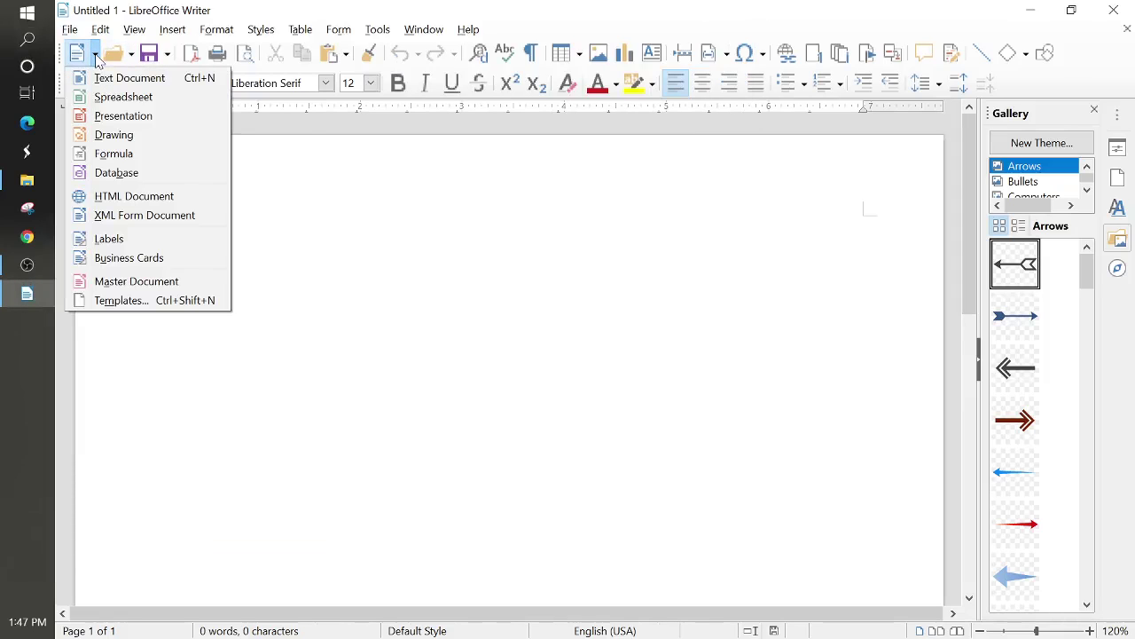
left_click(117, 99)
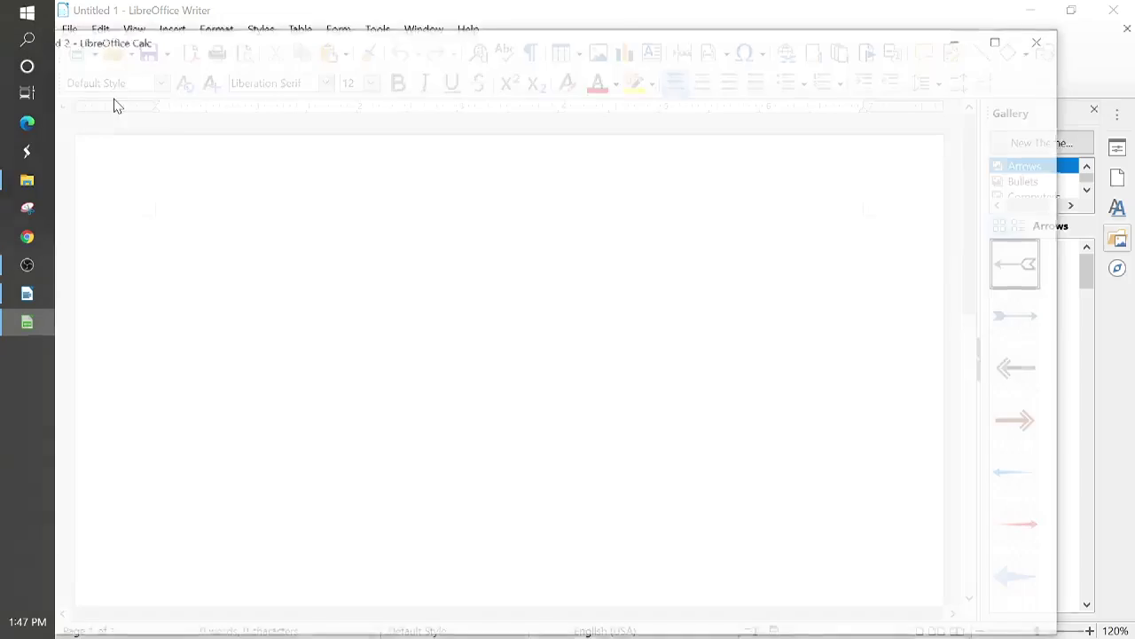
Drag the Calc window down and aside to reveal Writer's page.
left_click_drag(260, 44, 375, 163)
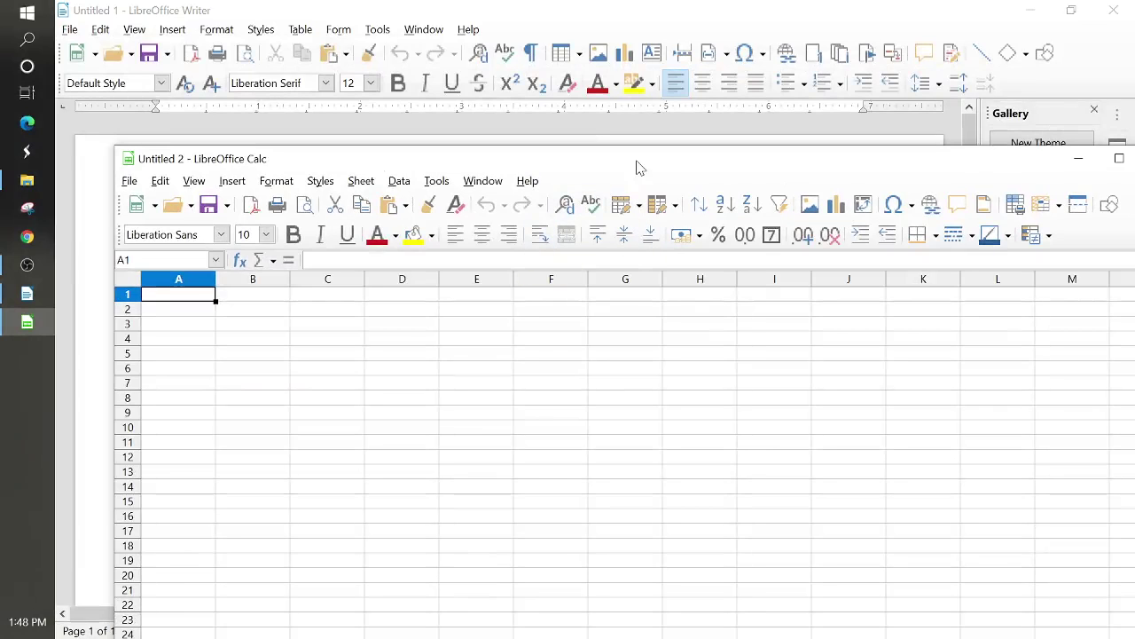
left_click_drag(639, 165, 157, 224)
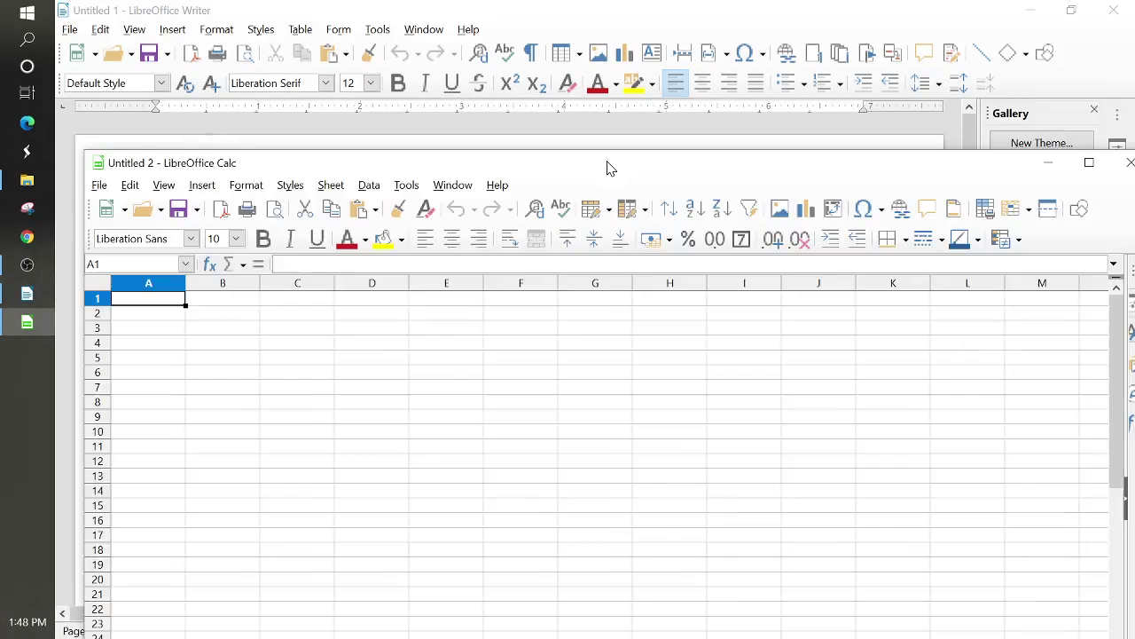
left_click_drag(608, 167, 616, 168)
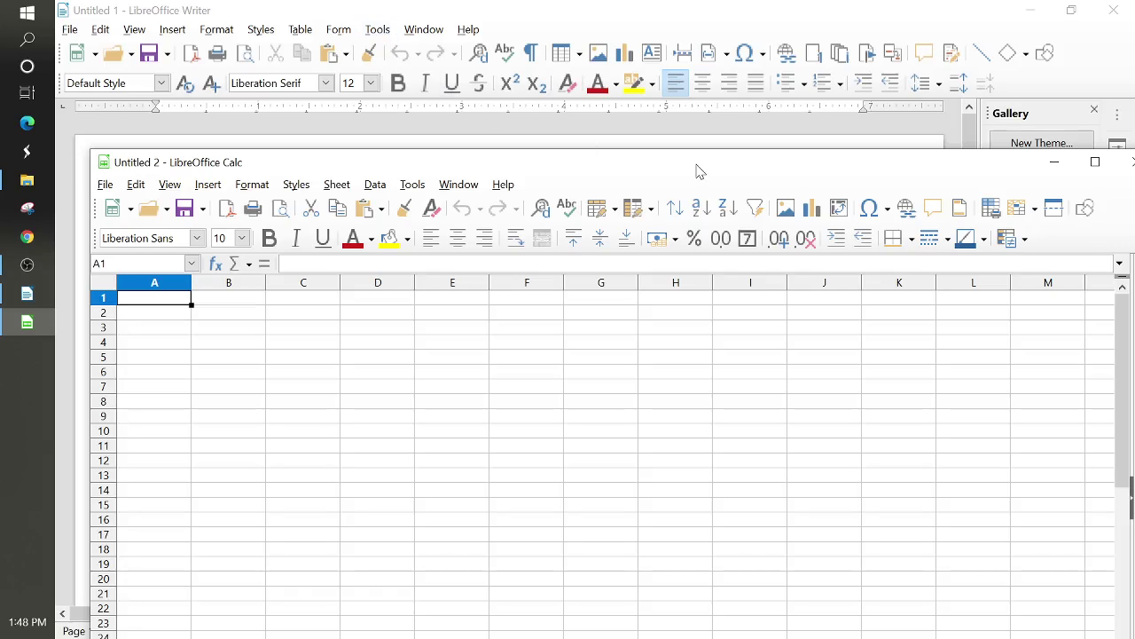
left_click_drag(649, 168, 3, 269)
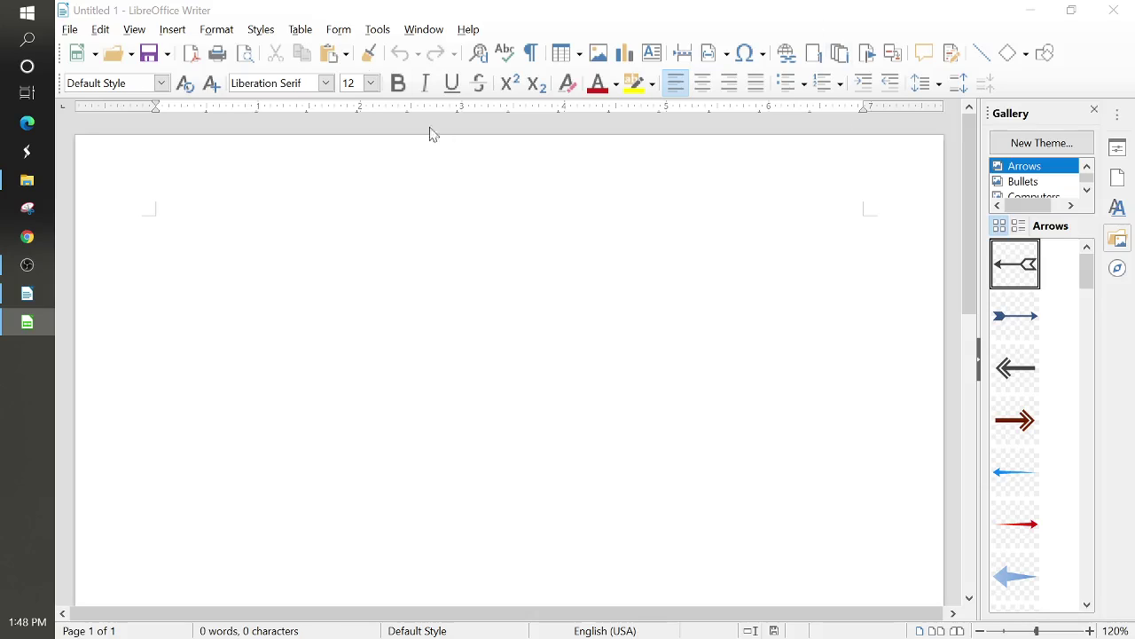
Apply the preinstalled Dark theme in Options > Personalization, then bring Writer back to front.
left_click(378, 32)
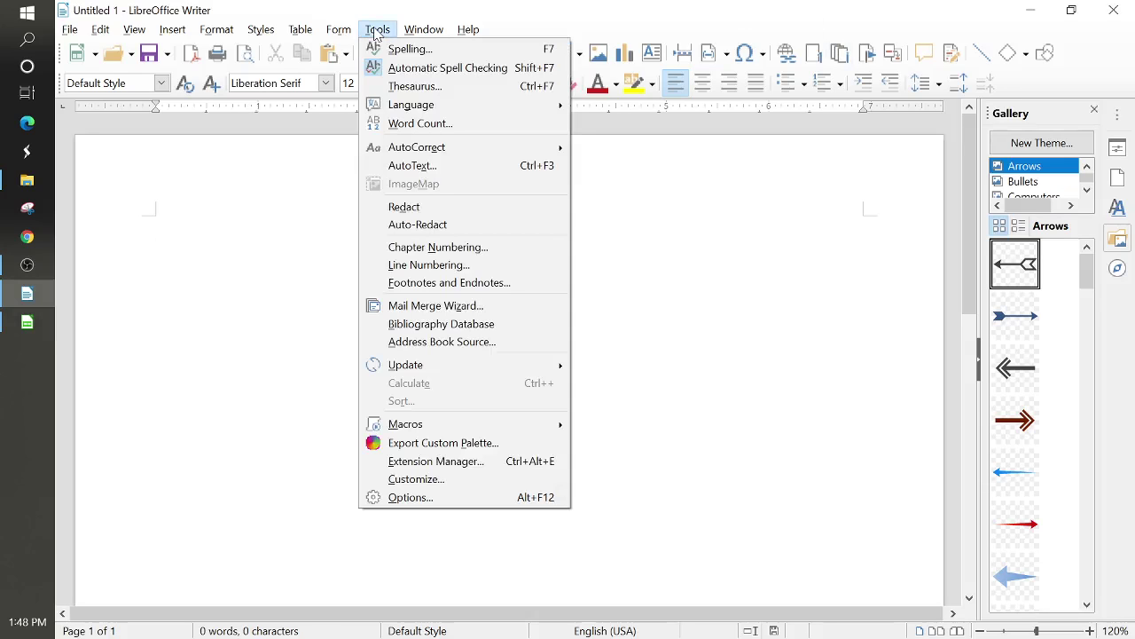
left_click(437, 501)
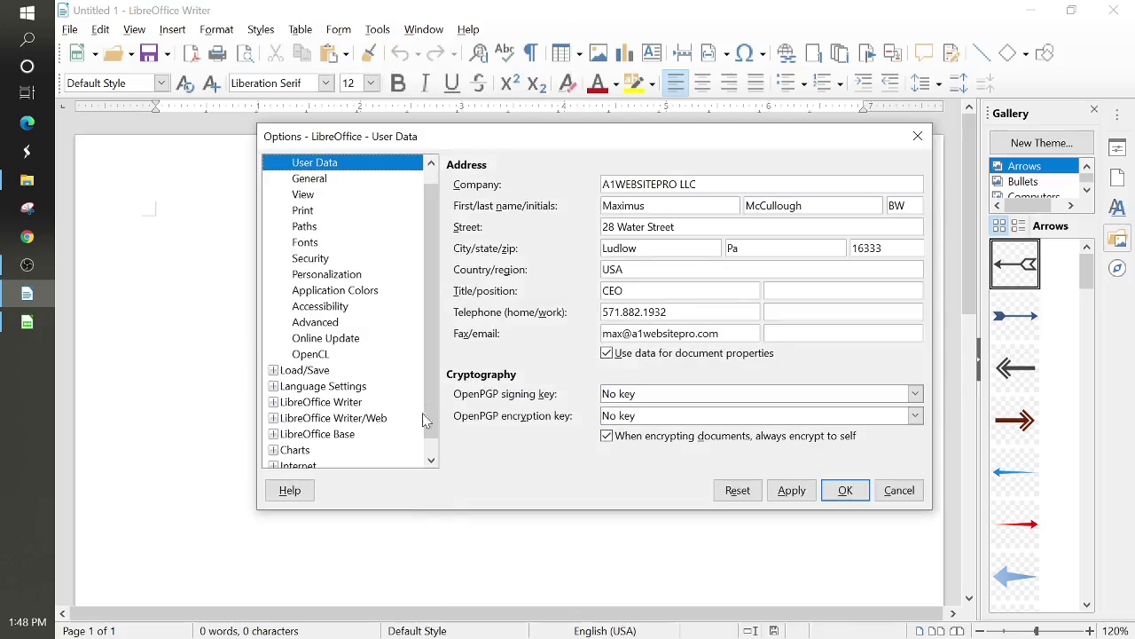
left_click(334, 277)
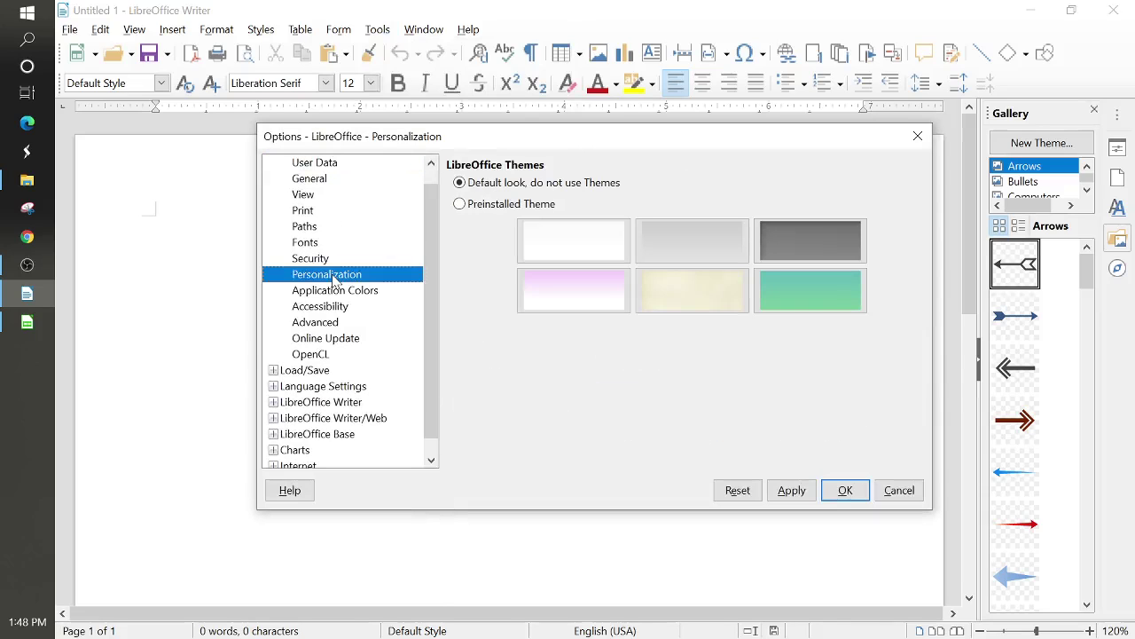
left_click(485, 208)
left_click(822, 246)
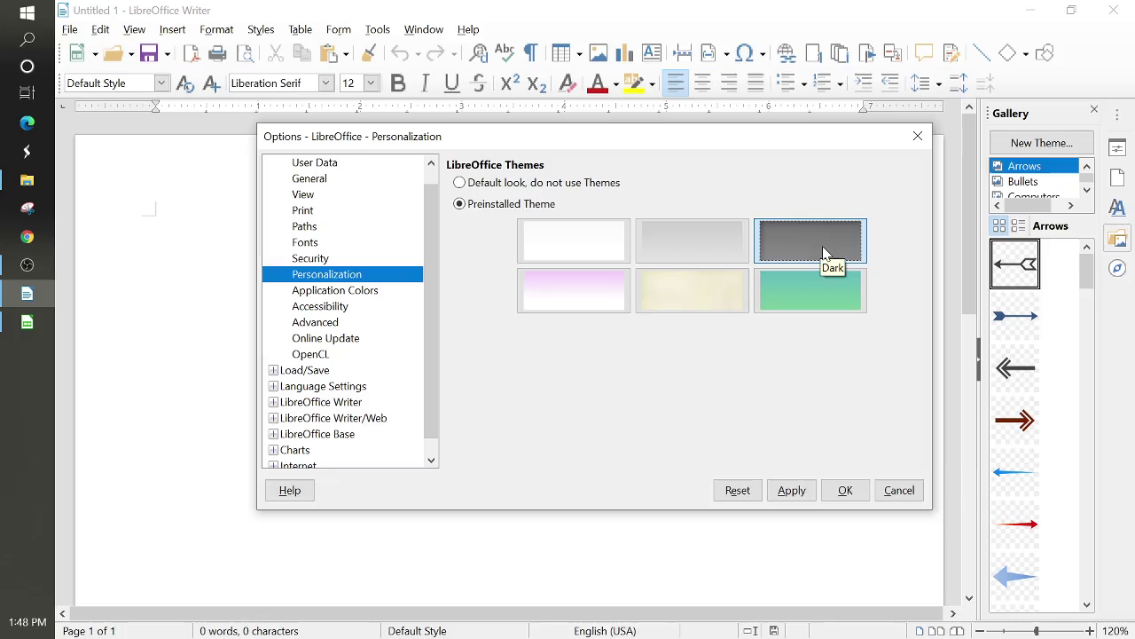
left_click(788, 490)
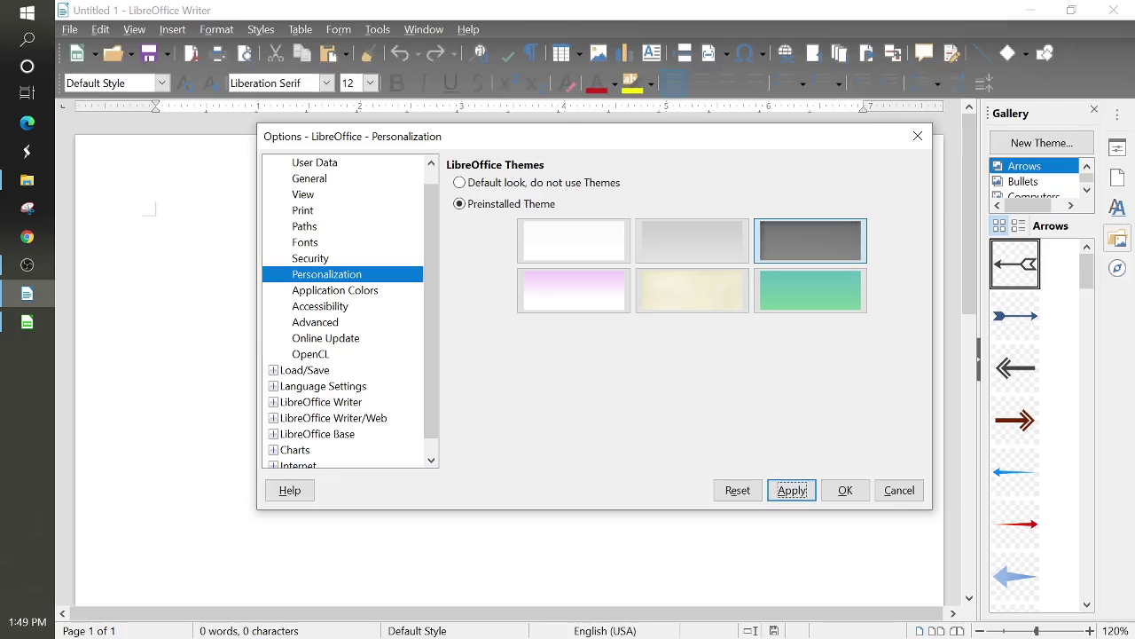
left_click_drag(704, 360, 751, 178)
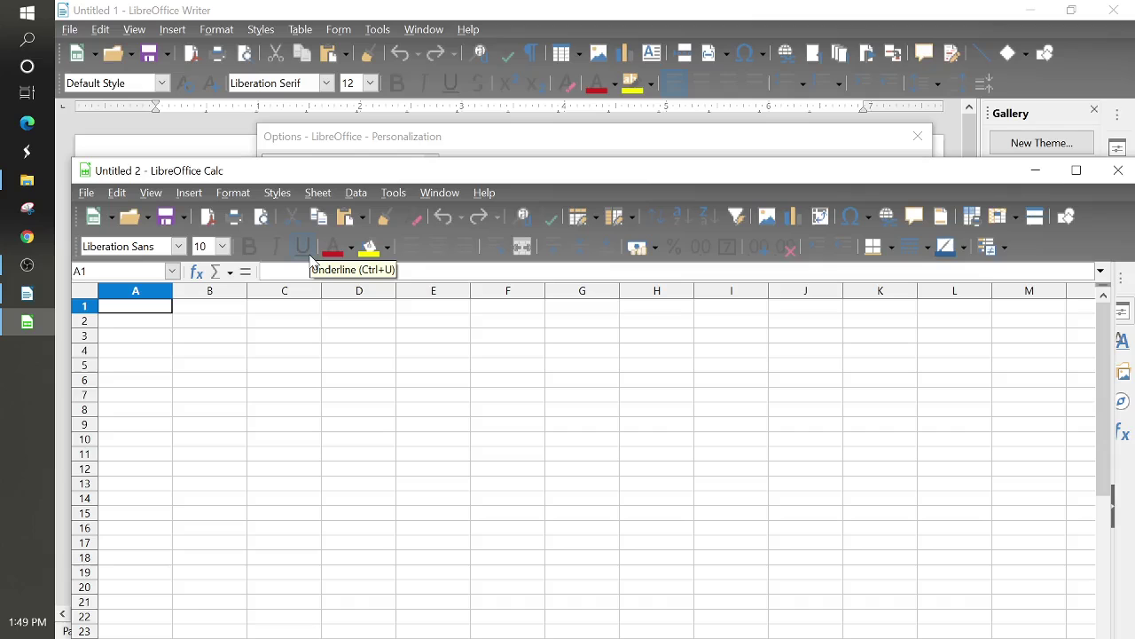
left_click(562, 151)
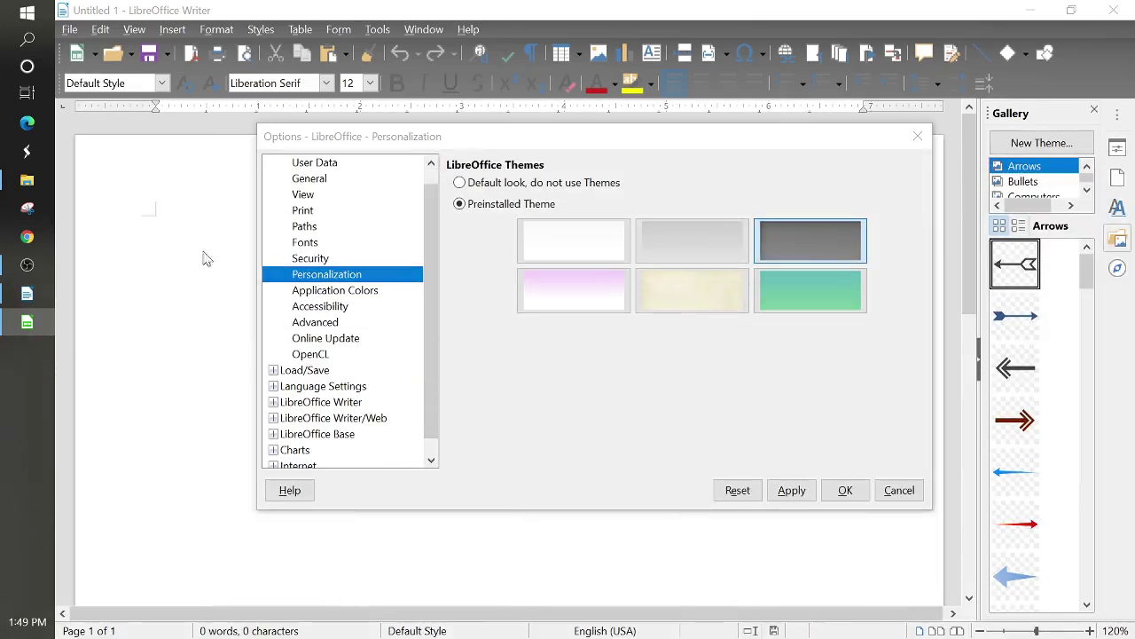
Set text, object and table boundaries and application background to Dark Gray 1, and apply.
left_click(322, 293)
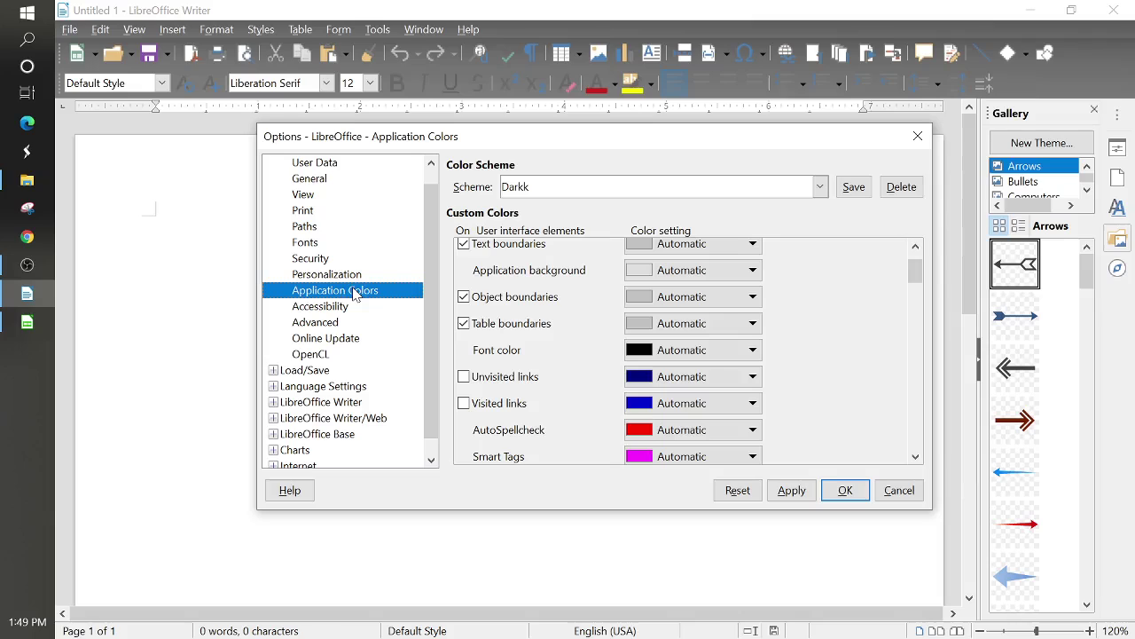
scroll(810, 339, "up", 1)
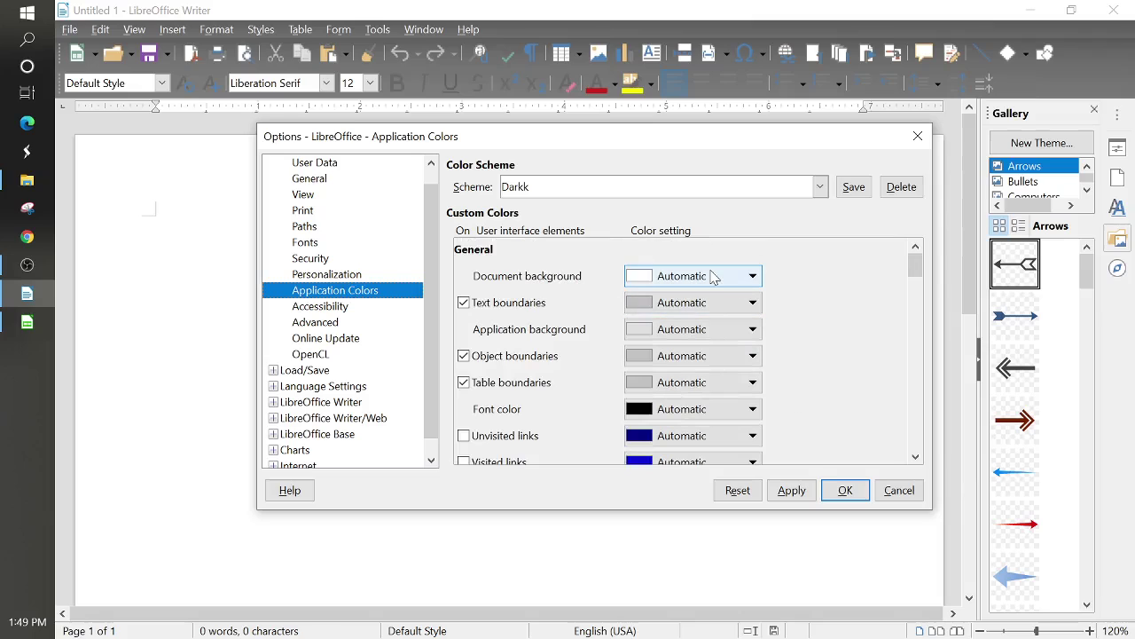
left_click(713, 304)
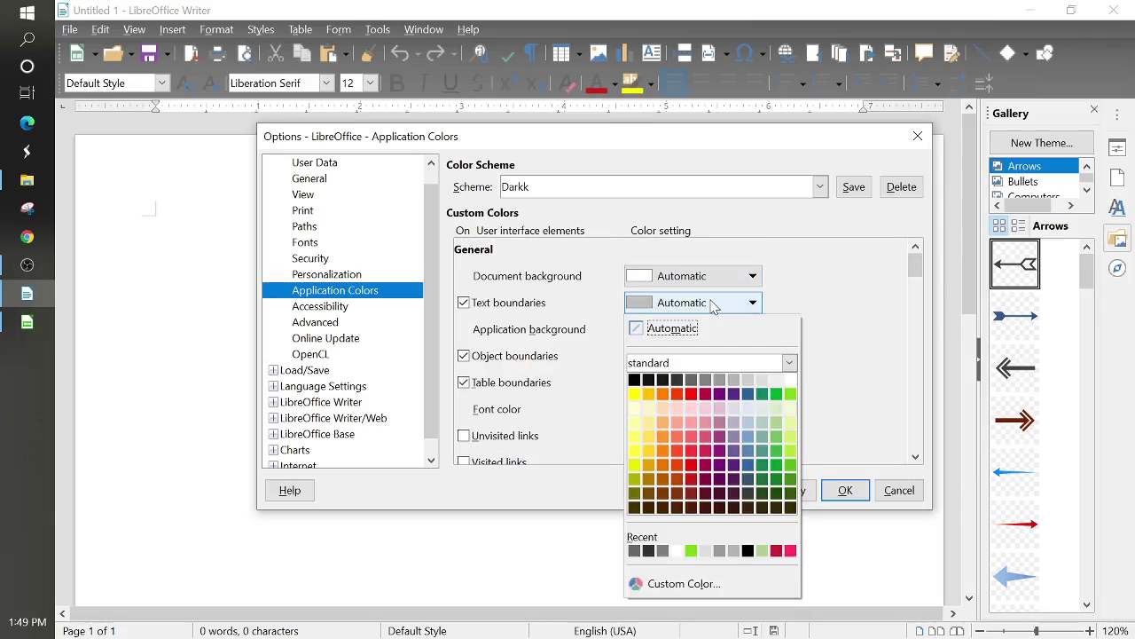
left_click(691, 382)
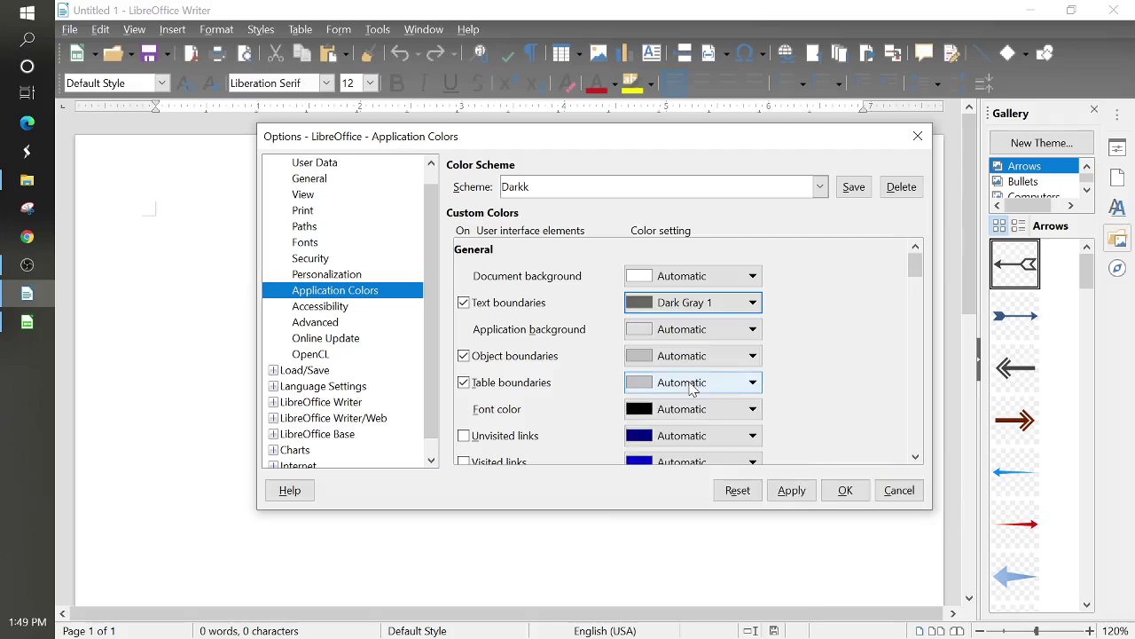
left_click(696, 337)
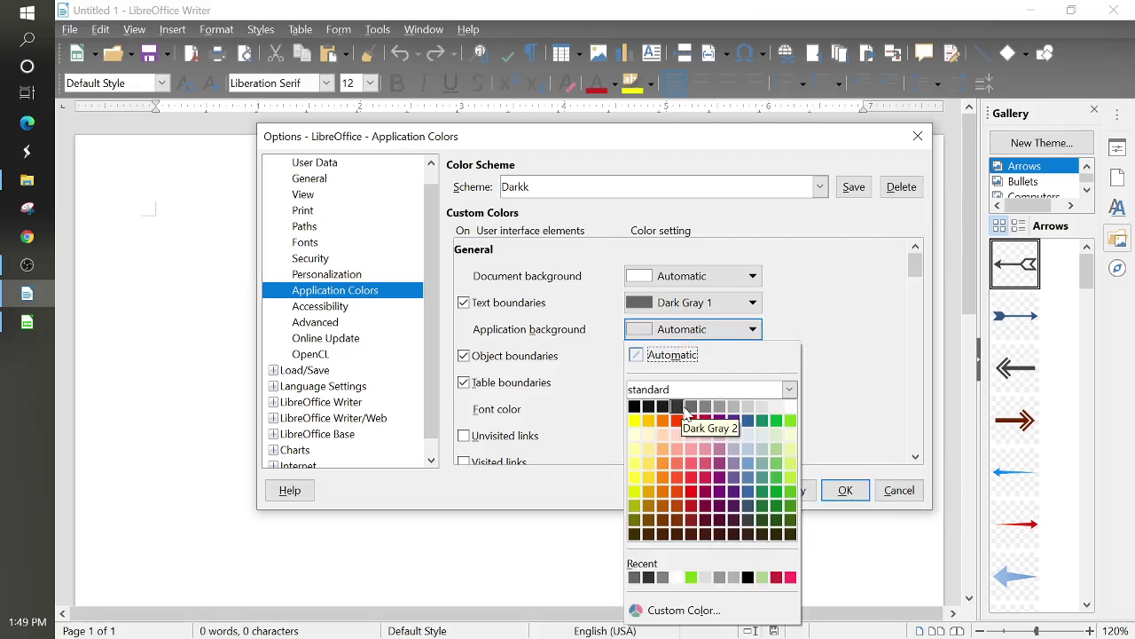
left_click(683, 408)
left_click(681, 357)
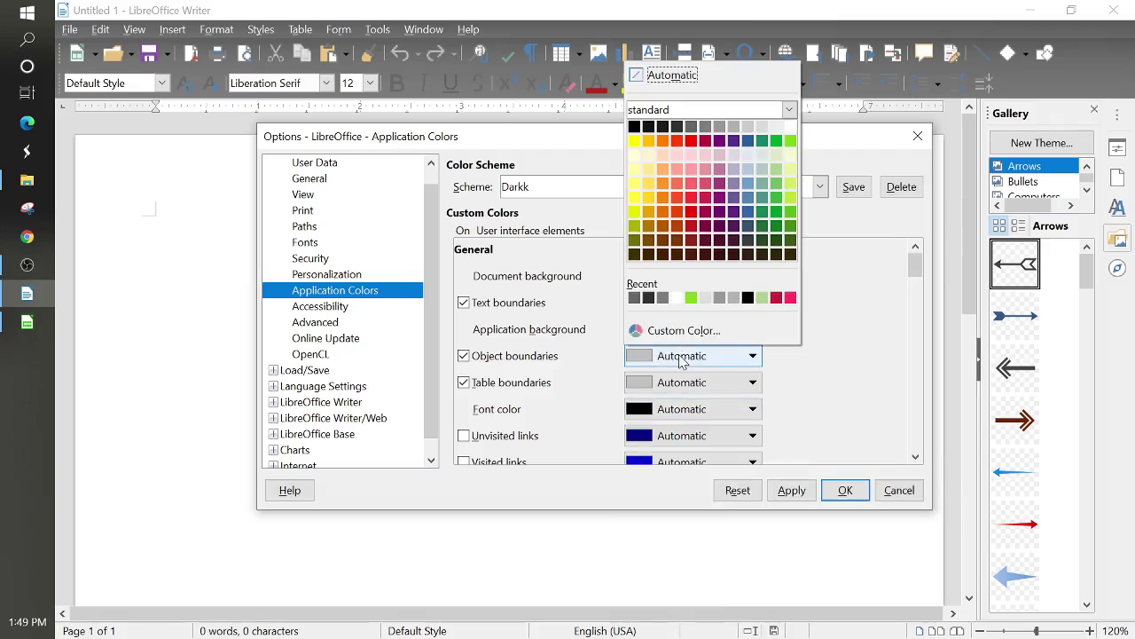
left_click(691, 126)
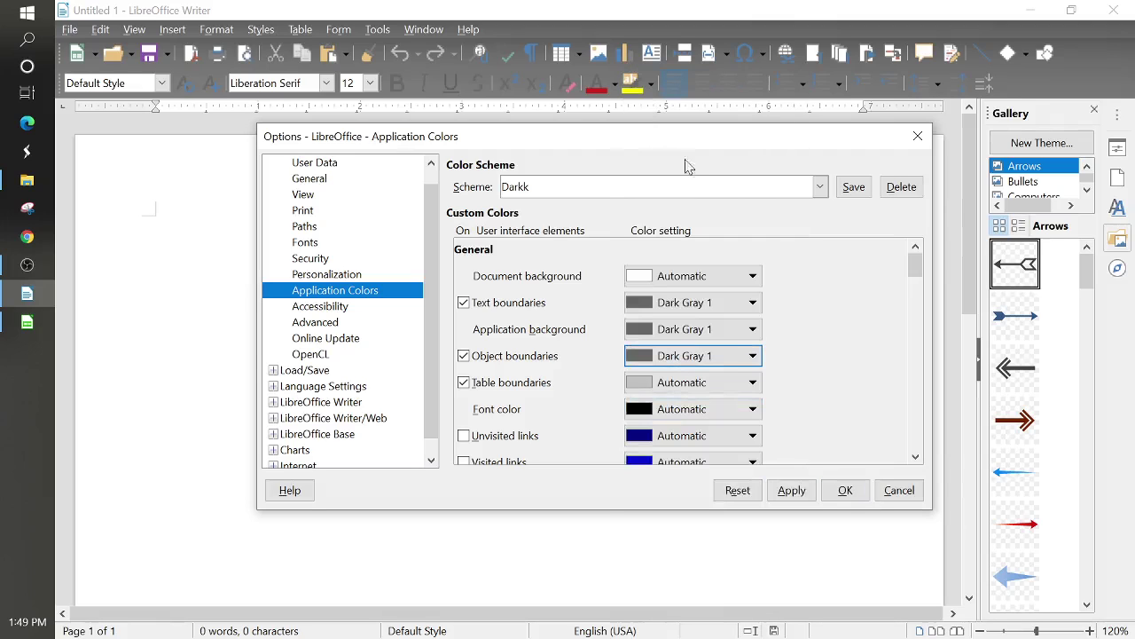
left_click(715, 384)
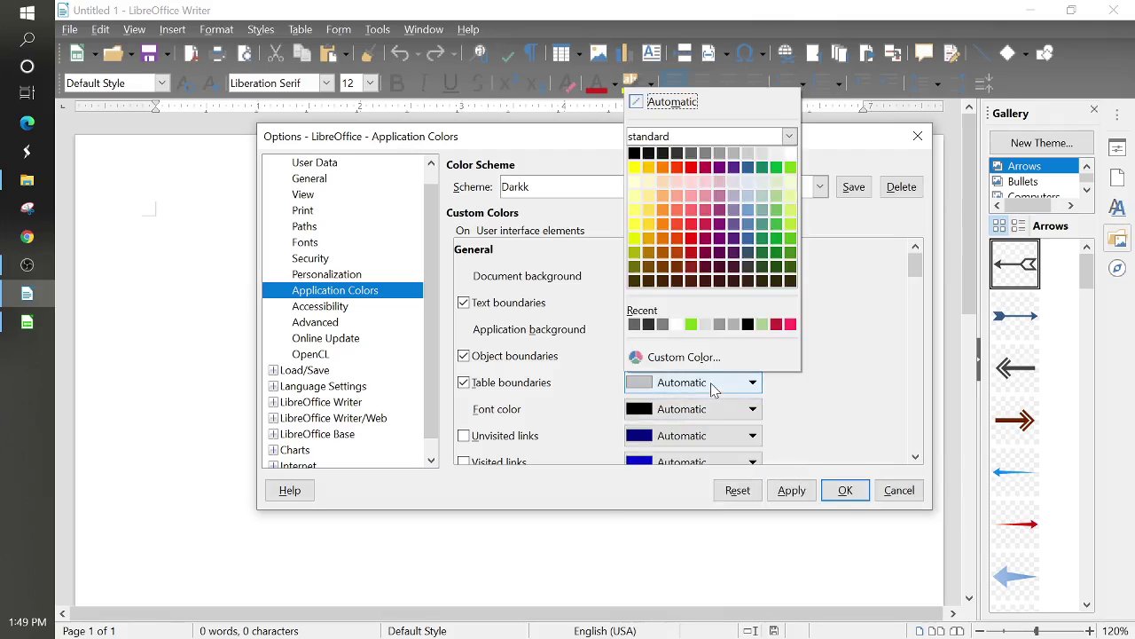
left_click(692, 154)
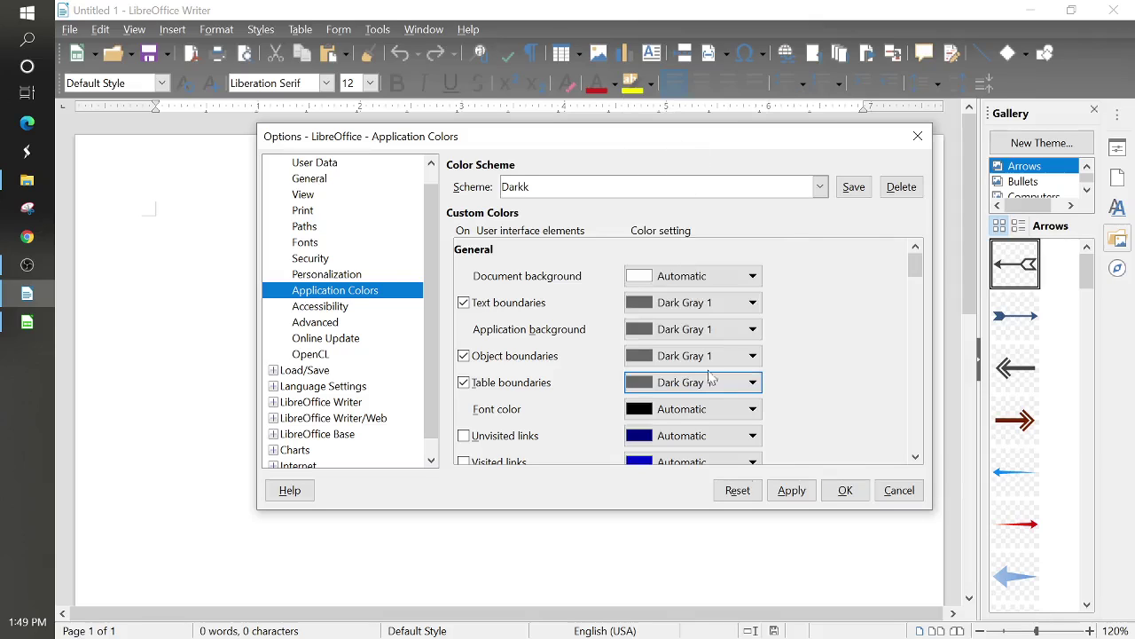
left_click(788, 493)
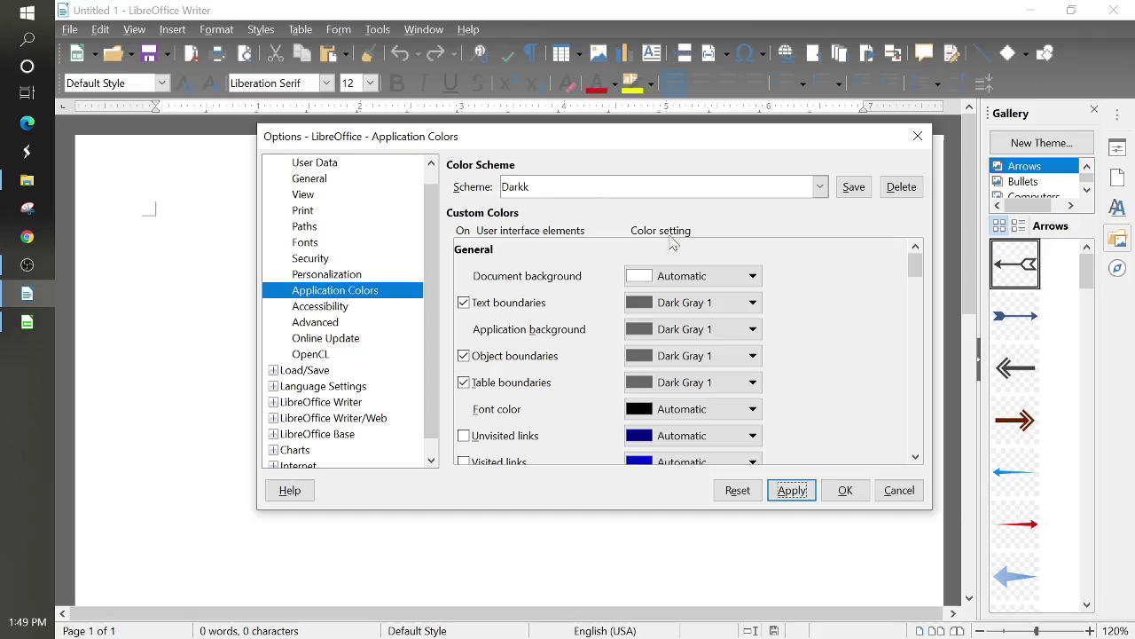
Save the current application colour scheme under the name Dark.
left_click(849, 190)
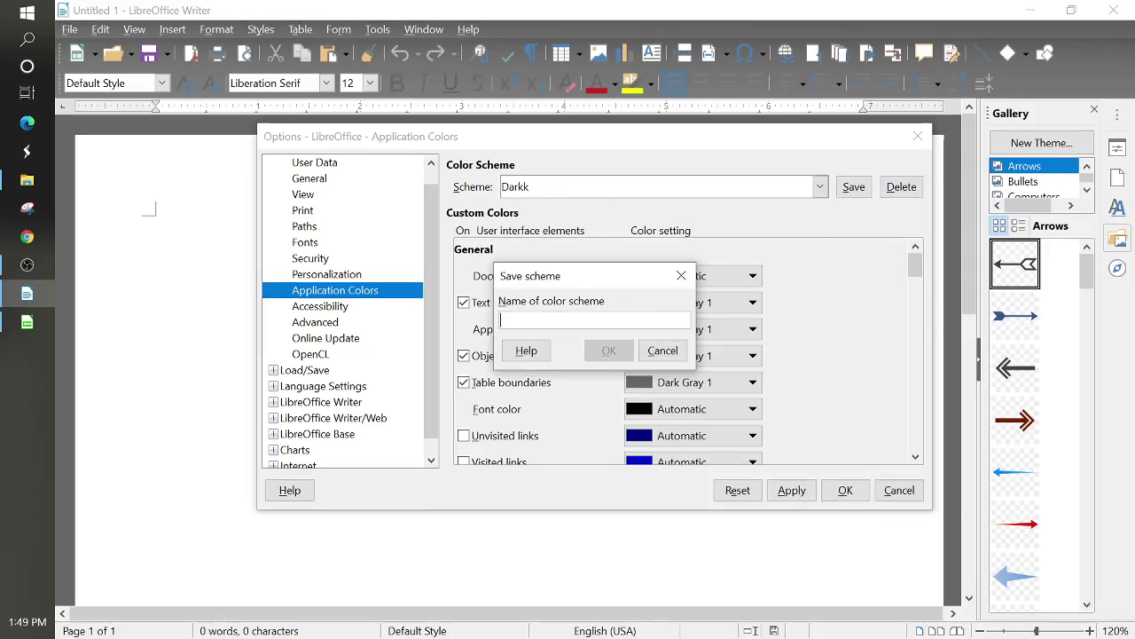
type("Dark")
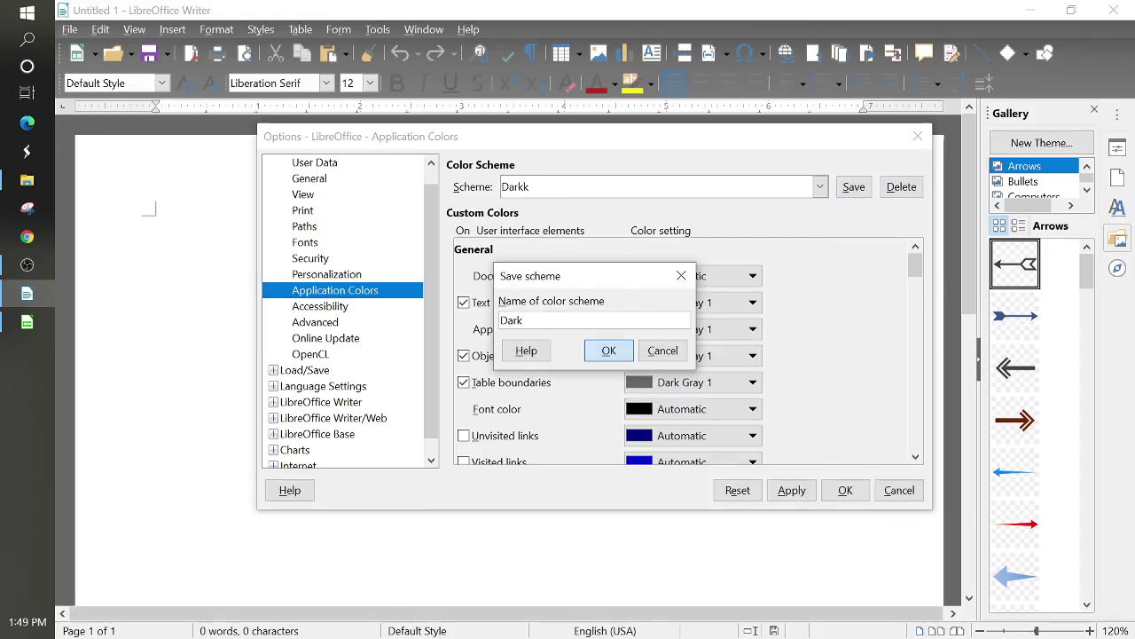
left_click(609, 350)
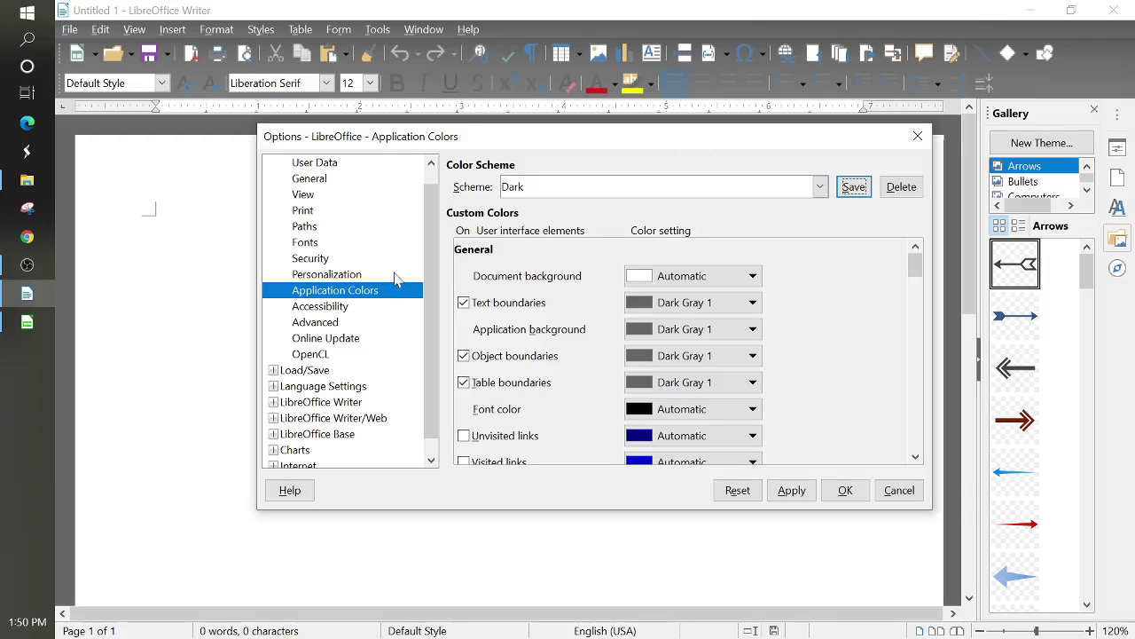
scroll(310, 211, "up", 1)
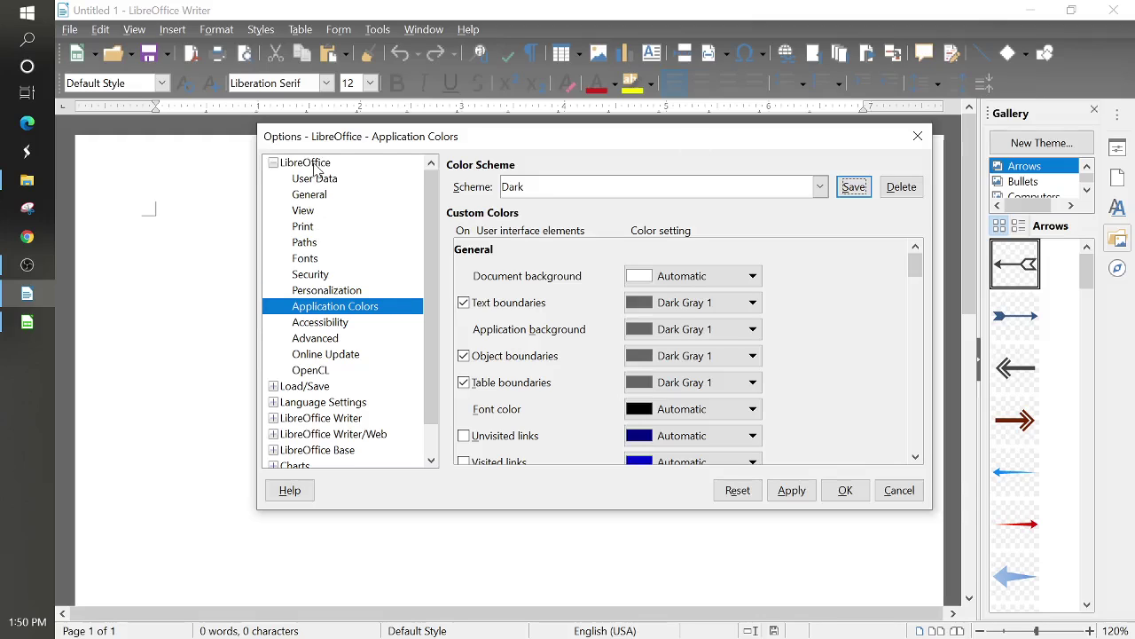
Choose and apply Breeze (dark) as the icon style on the View page.
left_click(305, 211)
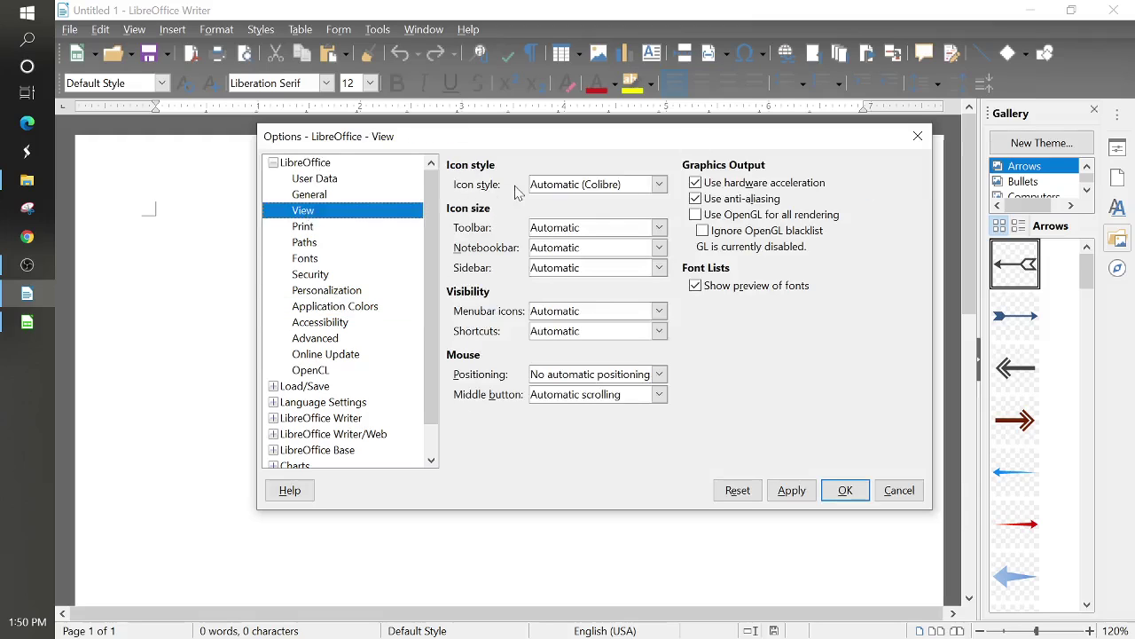
left_click(622, 188)
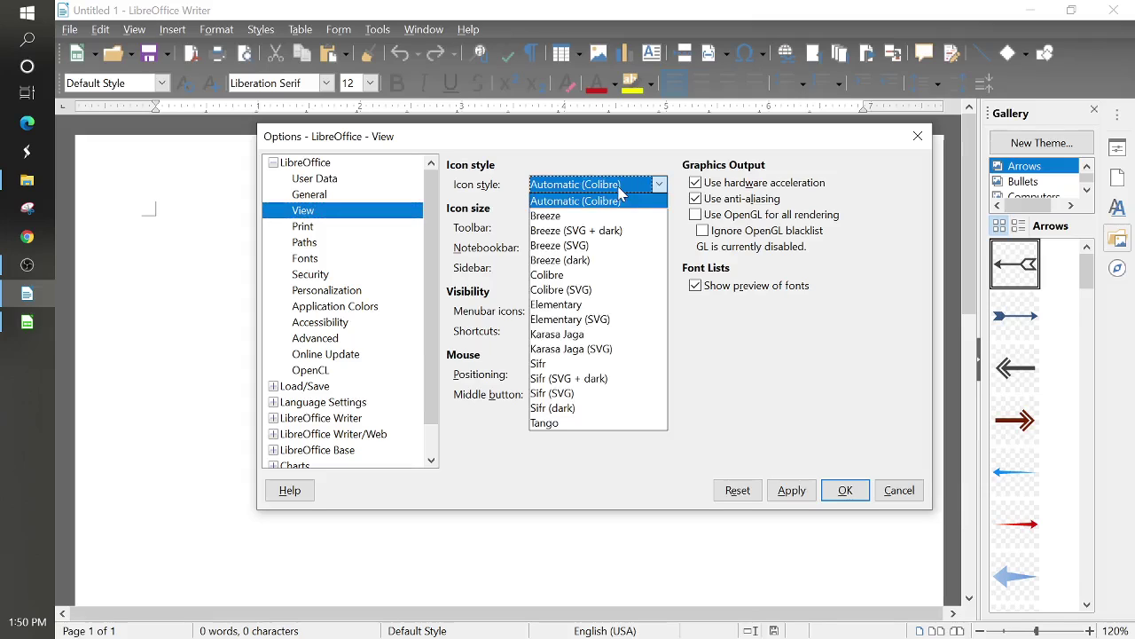
left_click(561, 268)
left_click(806, 493)
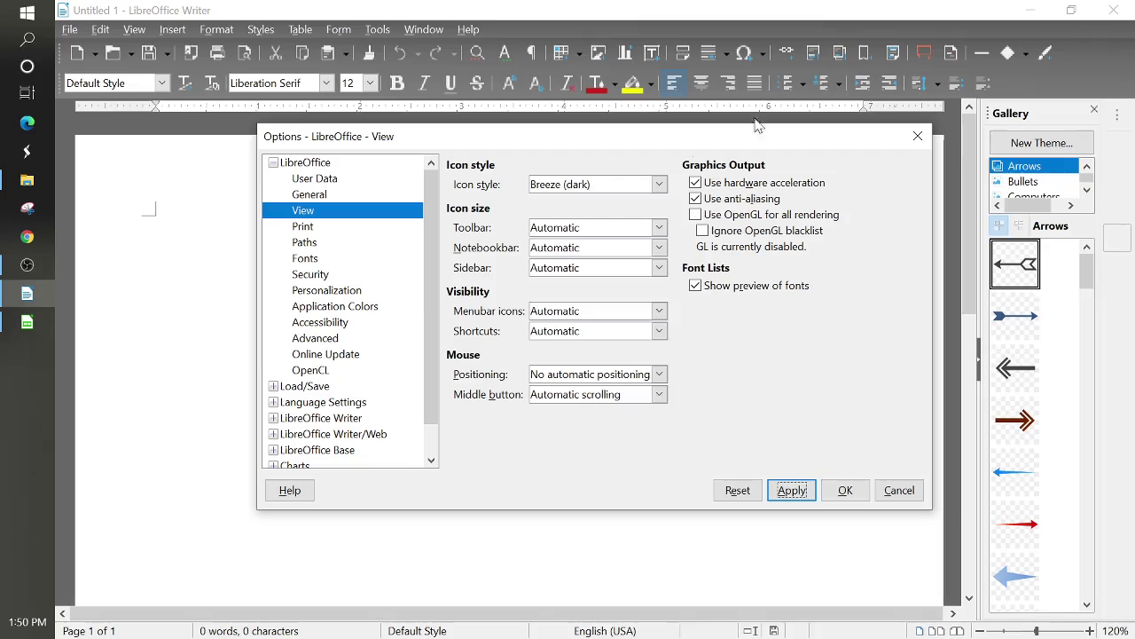
Try the Sifr (SVG + dark) icon style and apply it.
left_click(609, 188)
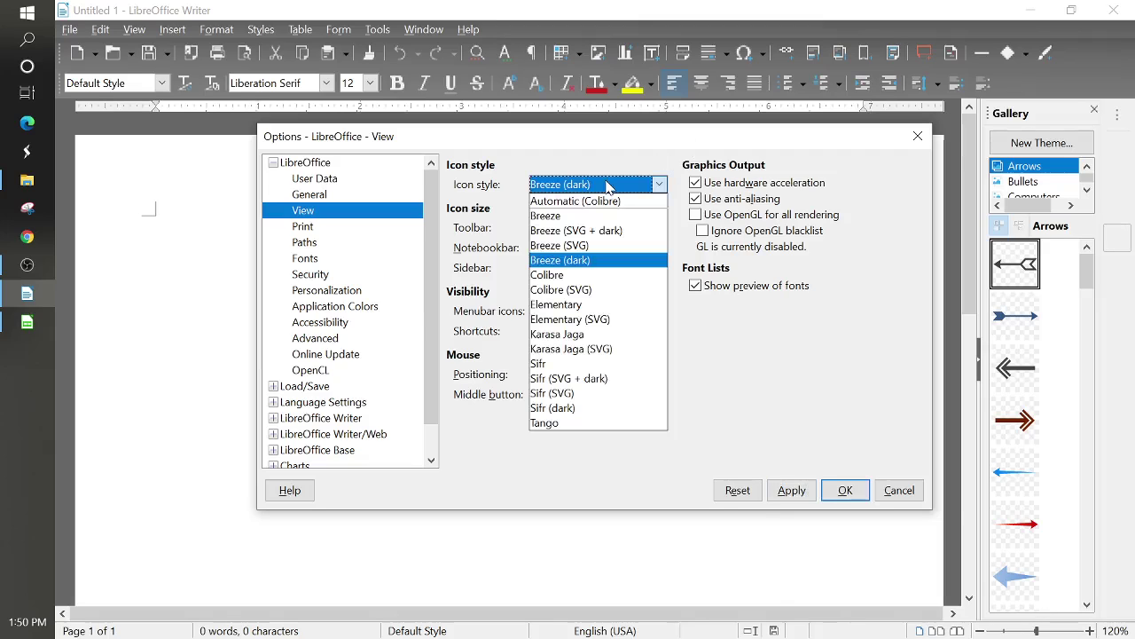
left_click(593, 381)
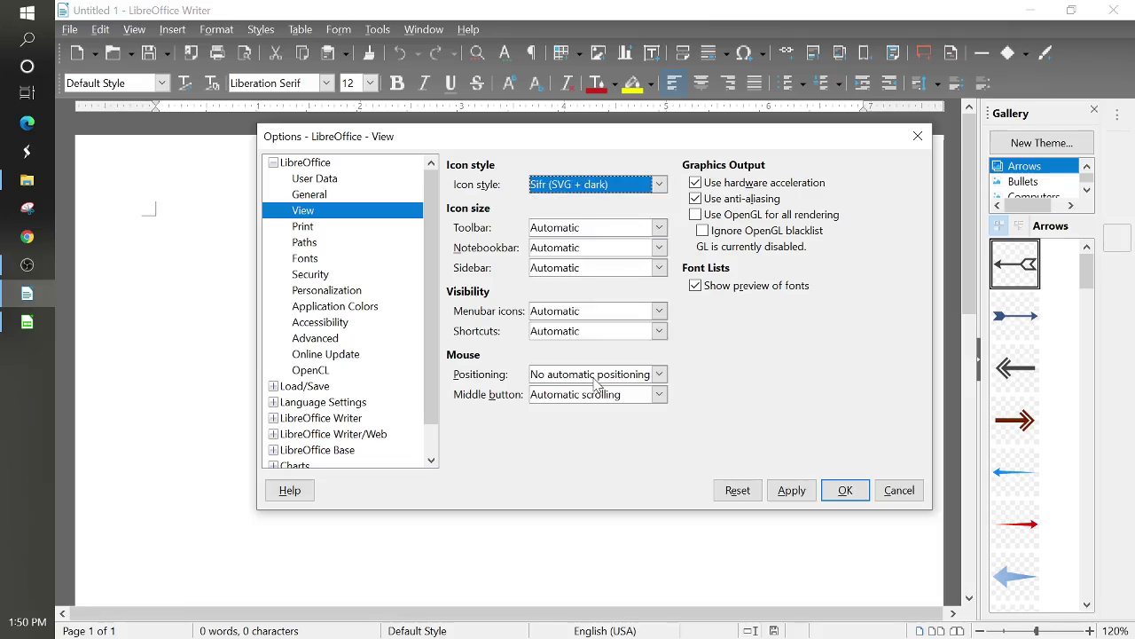
left_click(793, 501)
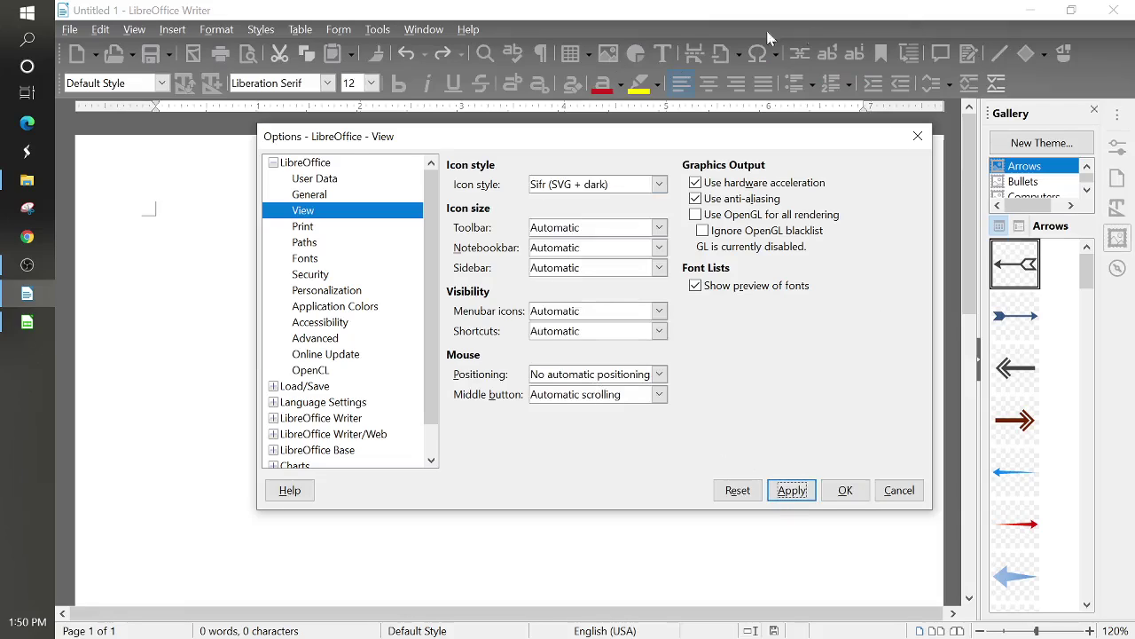
left_click(620, 186)
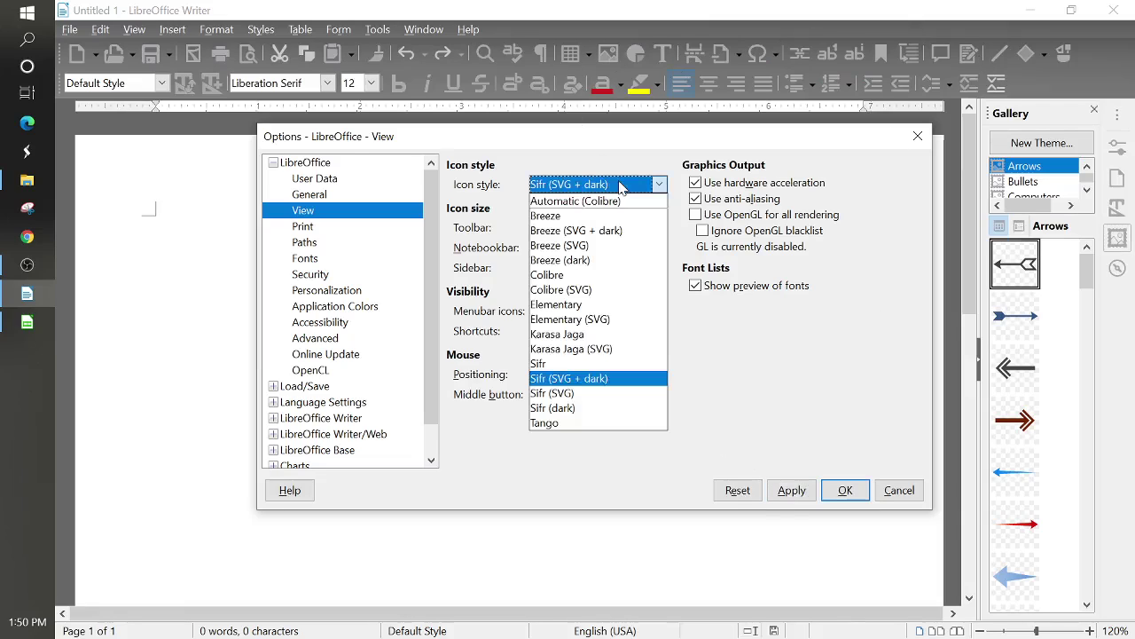
Reapply Breeze (dark) icons, set toolbar icon size to Small, and minimize the Calc window.
left_click(567, 259)
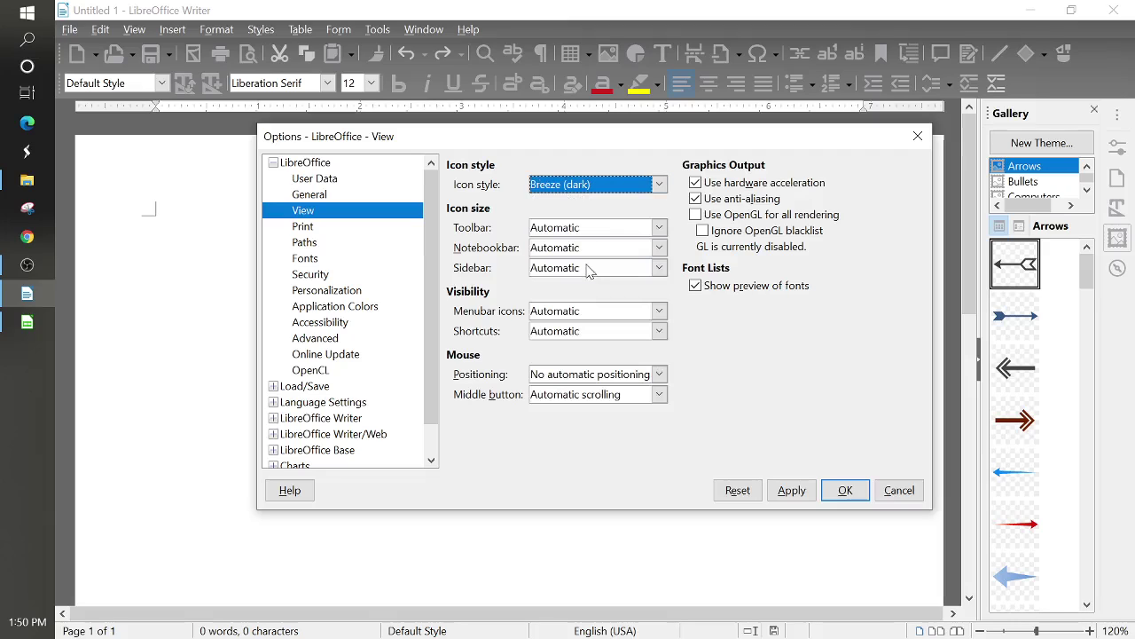
left_click(791, 490)
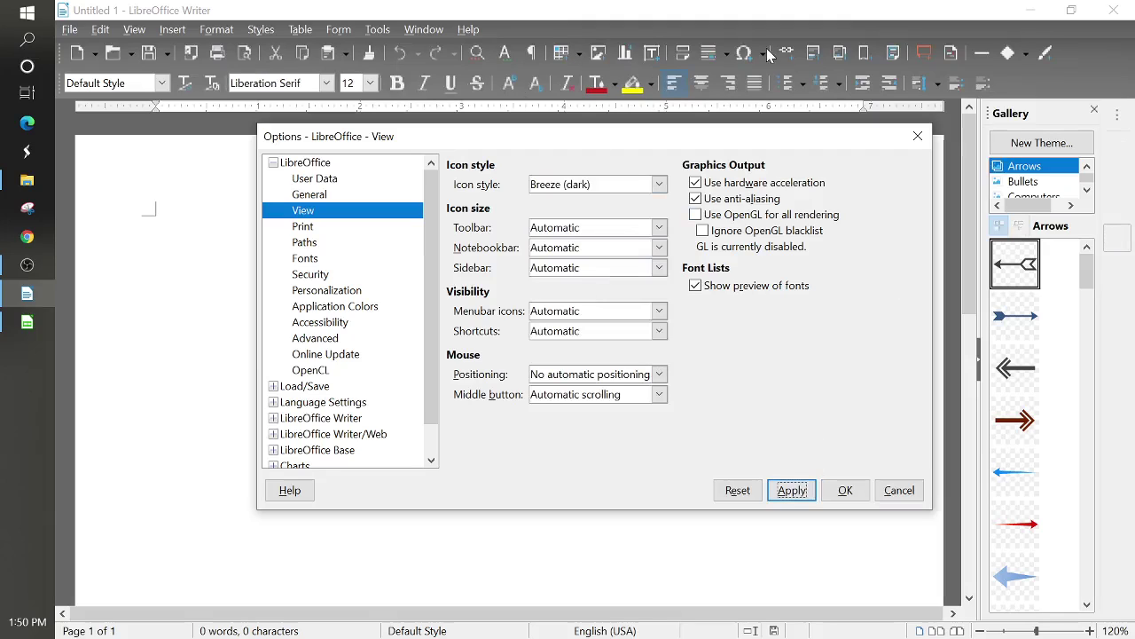
left_click(640, 232)
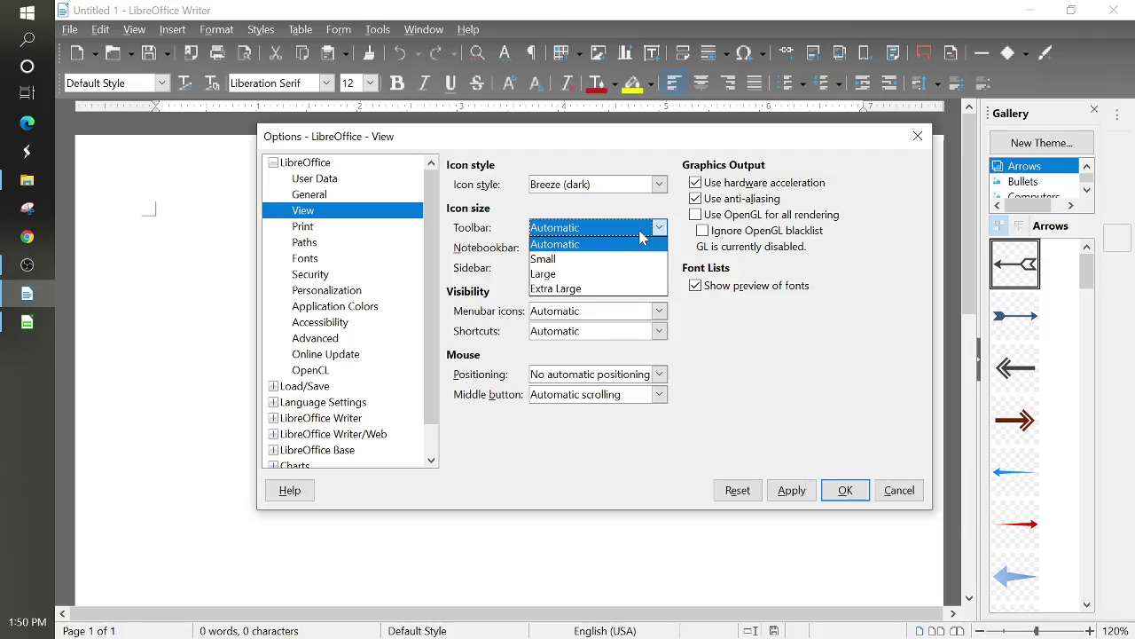
left_click(584, 265)
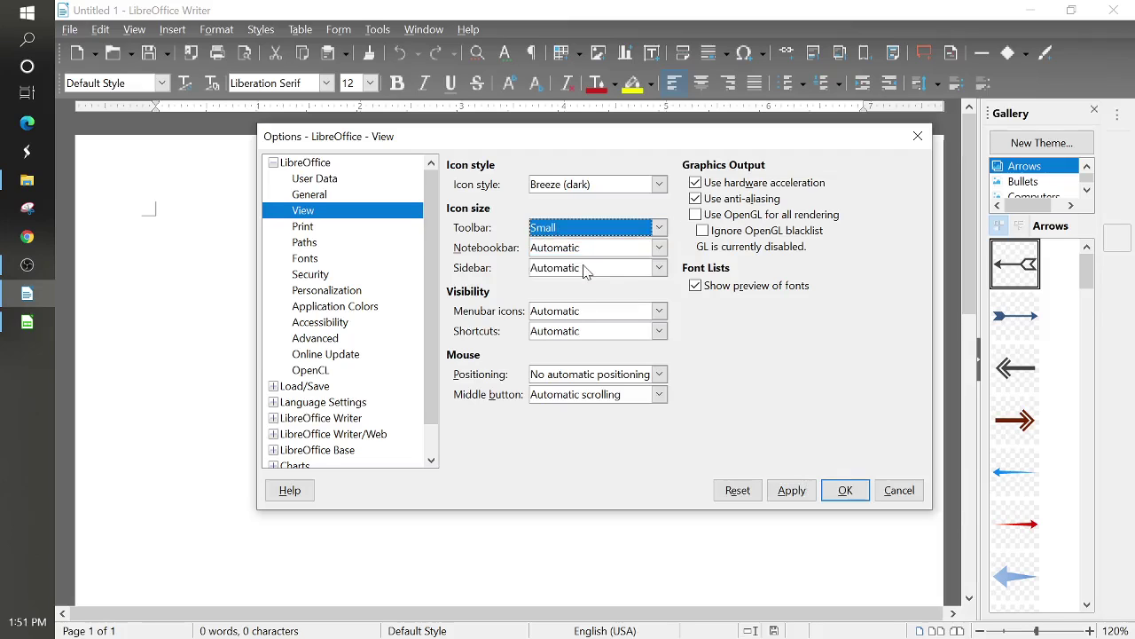
left_click(793, 491)
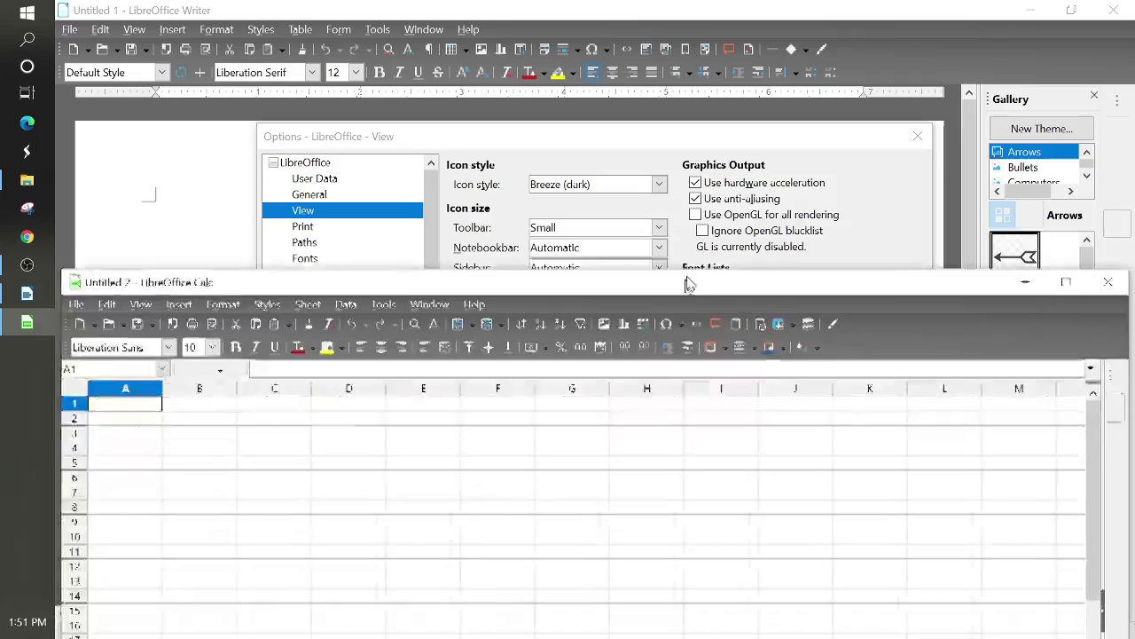
left_click_drag(689, 283, 725, 206)
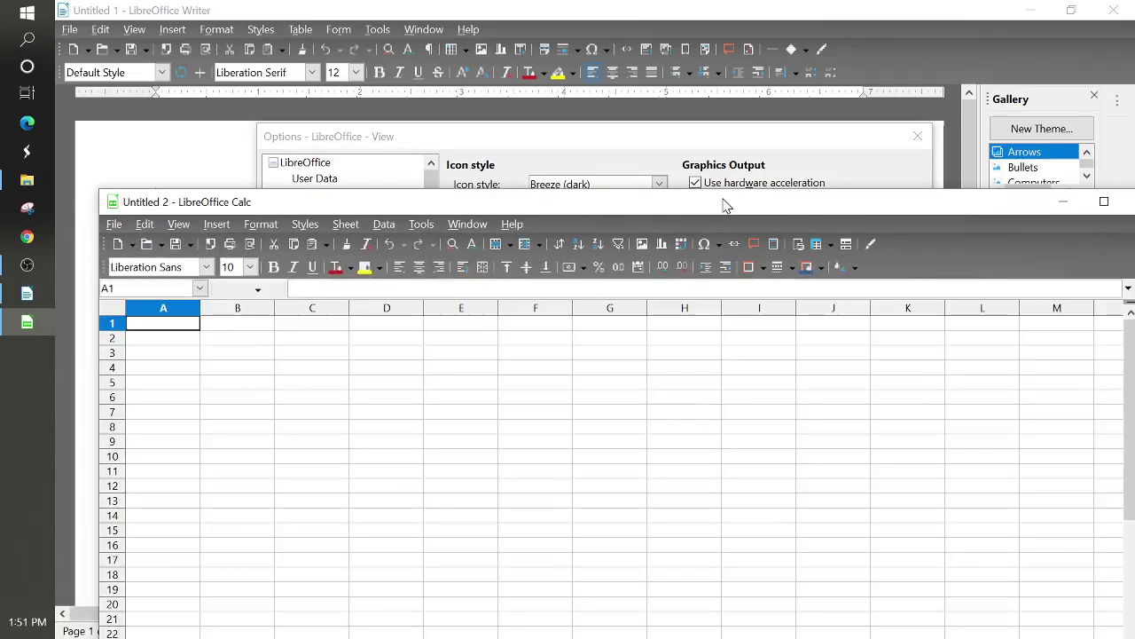
key("super+Down")
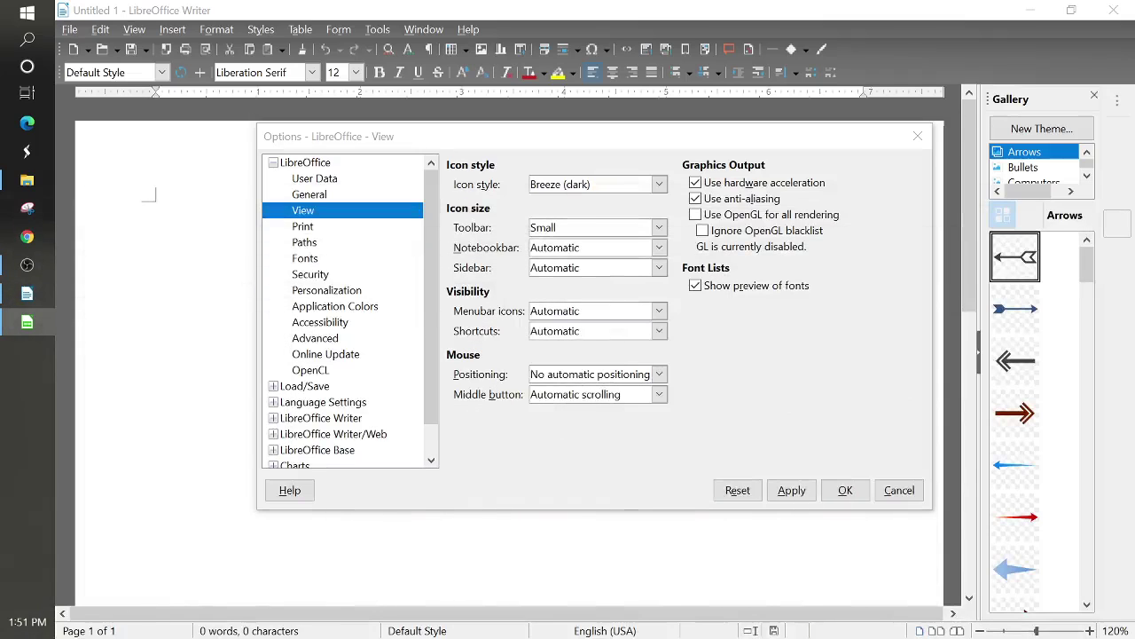
Set sidebar and notebookbar icons to Small, keep menubar icons Automatic, and apply.
left_click(608, 251)
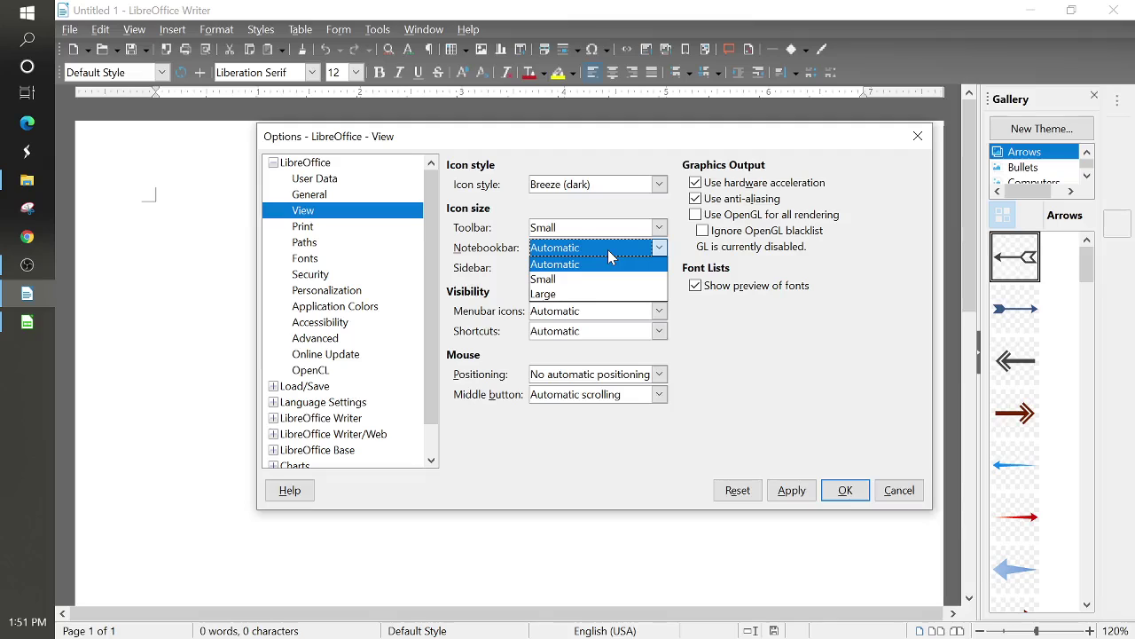
left_click(607, 261)
left_click(589, 273)
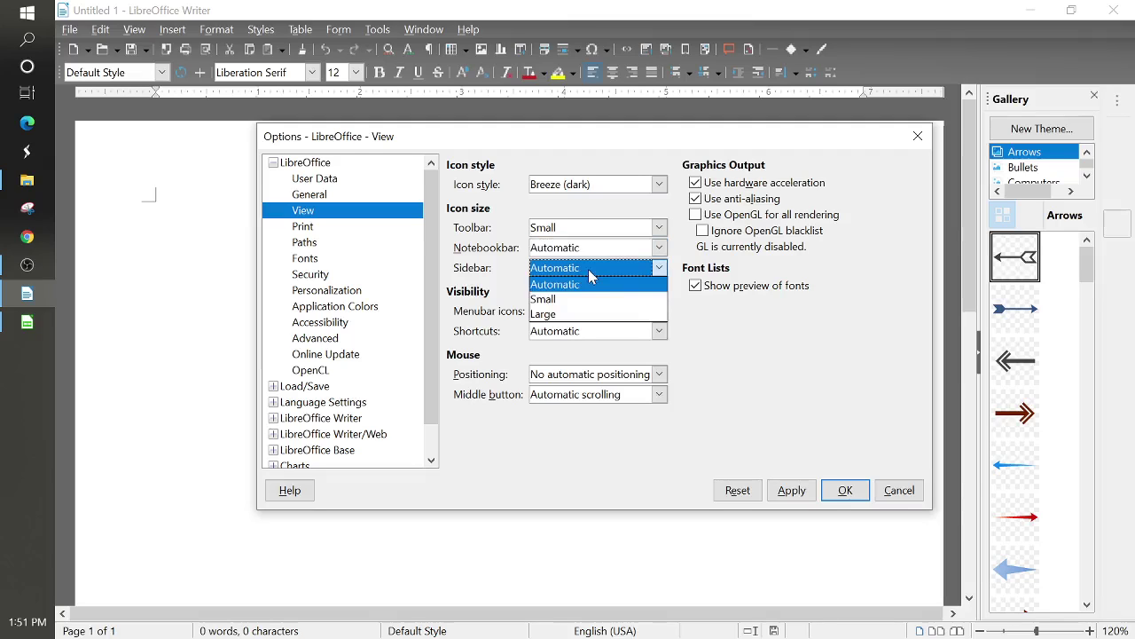
left_click(590, 276)
left_click(591, 272)
left_click(582, 301)
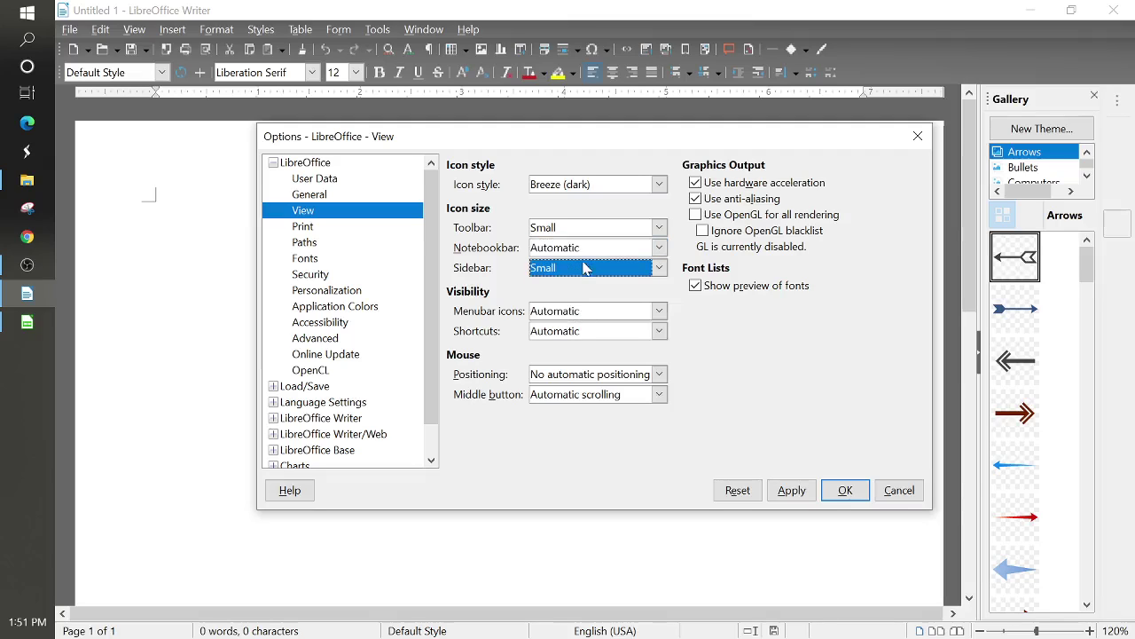
left_click(600, 248)
left_click(589, 278)
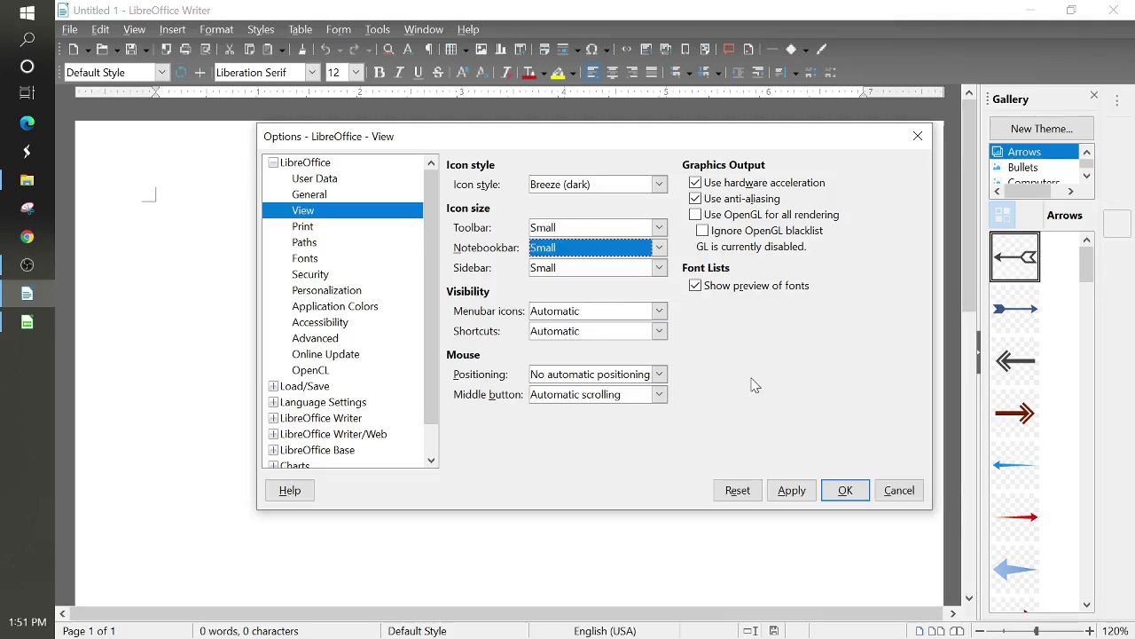
left_click(626, 311)
left_click(626, 323)
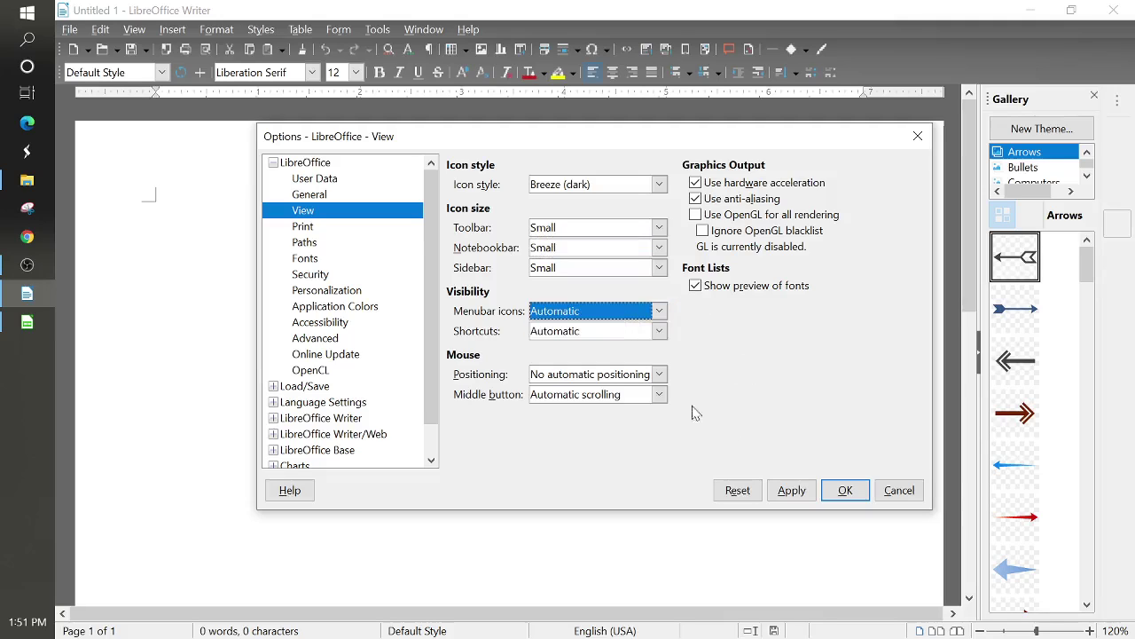
left_click(793, 493)
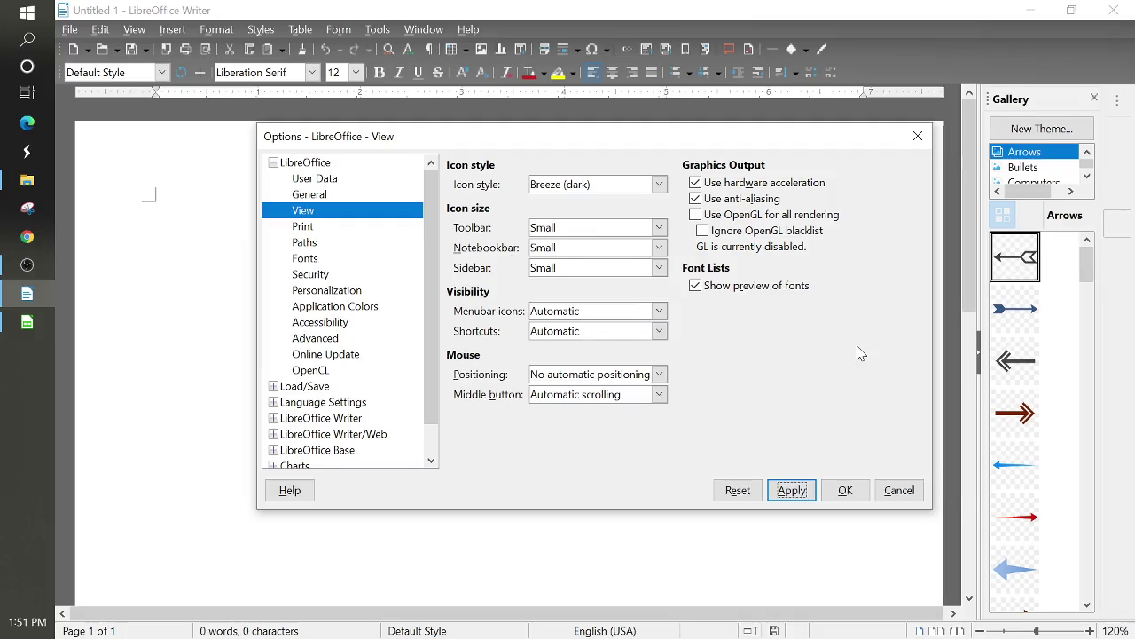
Close Options with OK and create a new blank drawing in LibreOffice Draw.
left_click(37, 42)
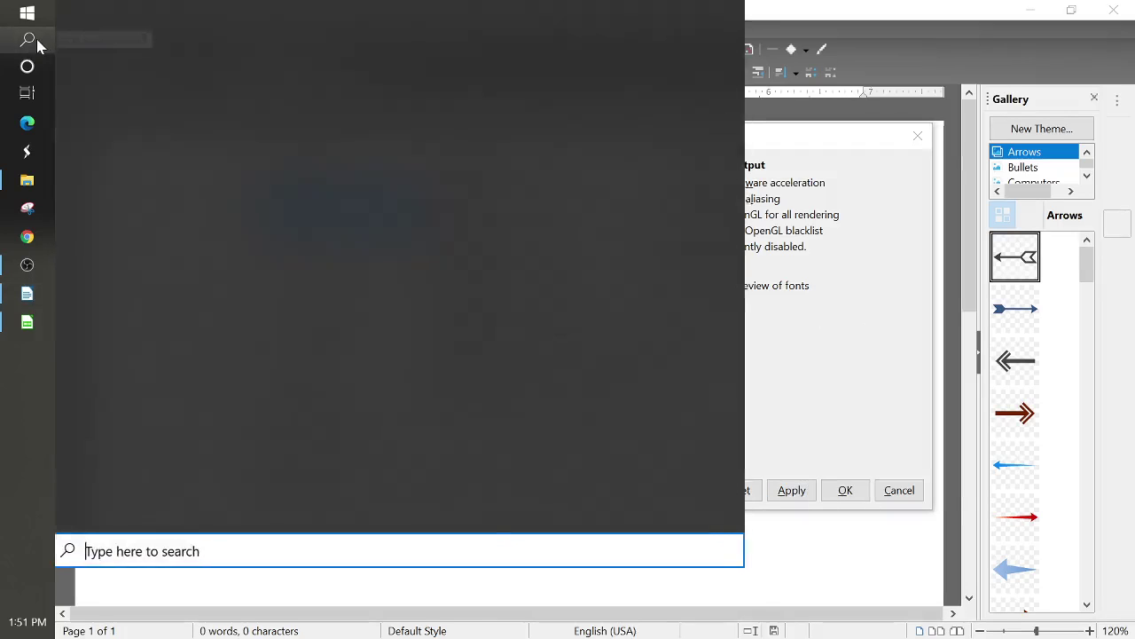
type("lib")
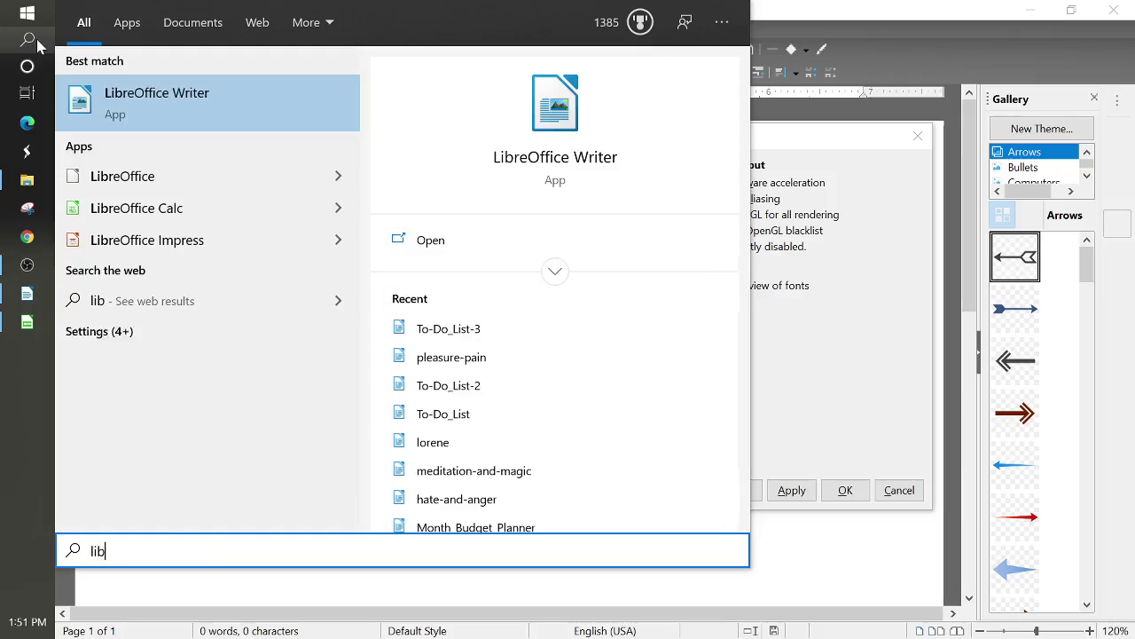
left_click(864, 439)
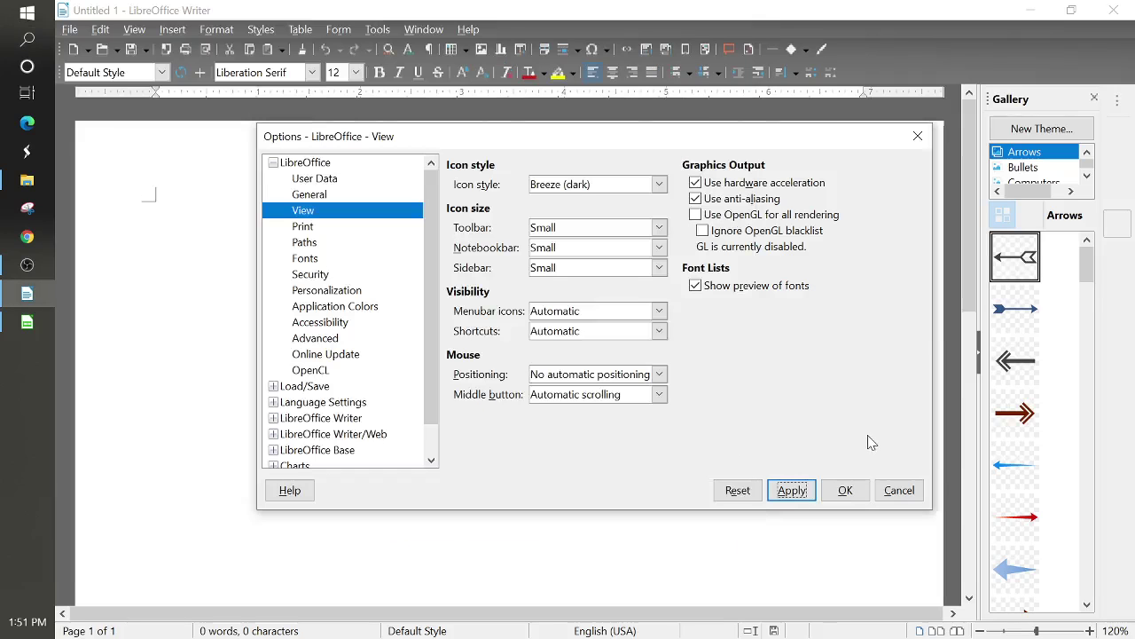
left_click(845, 491)
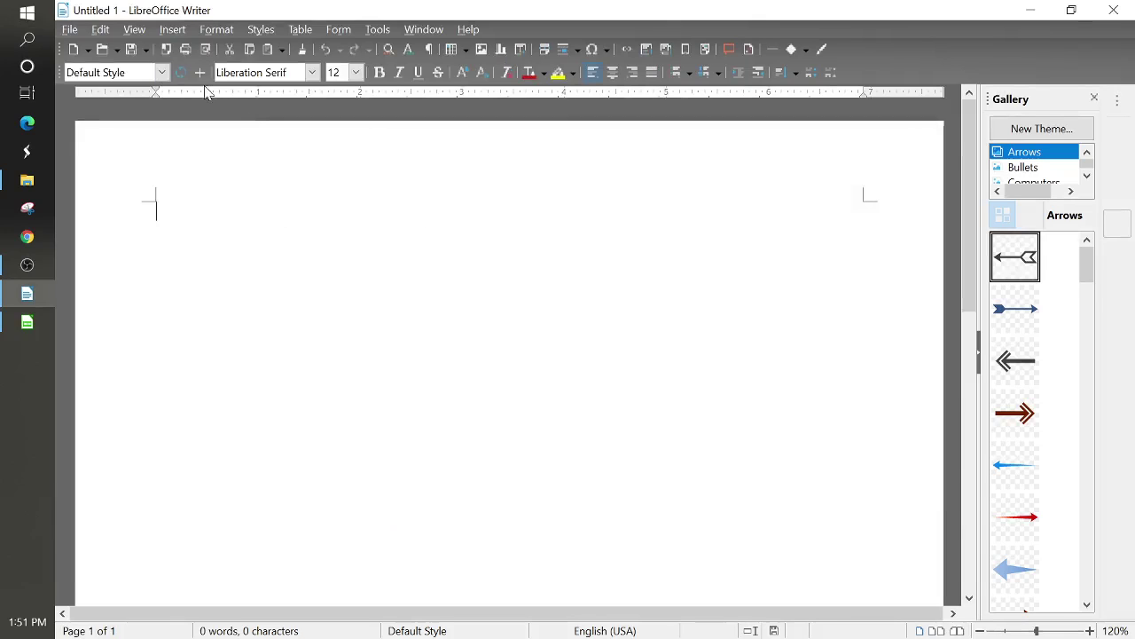
left_click(88, 51)
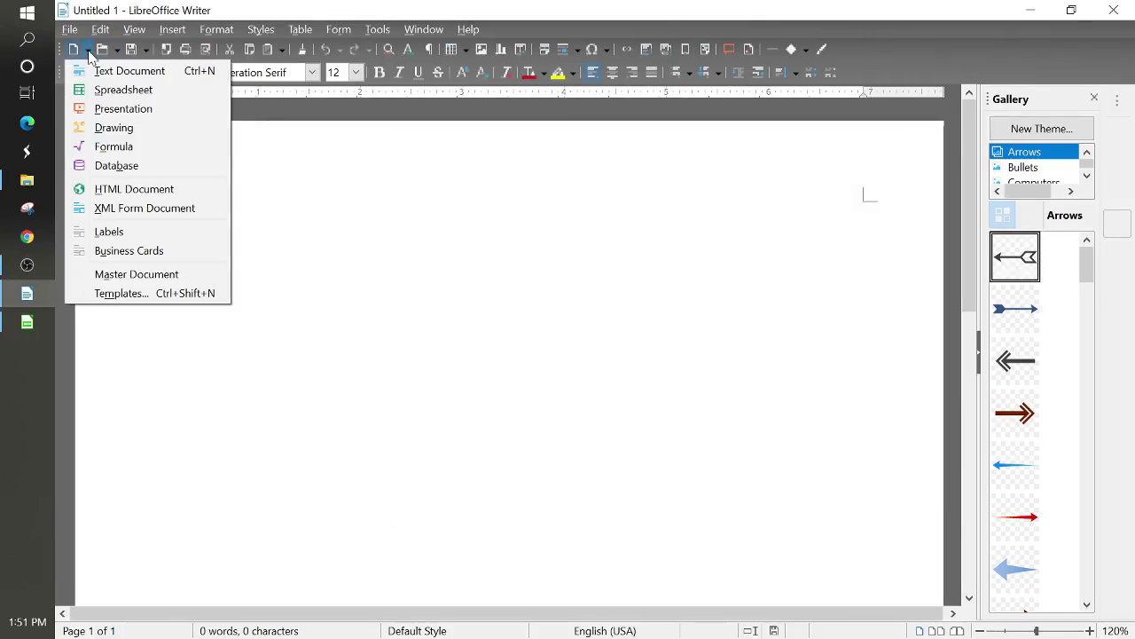
left_click(132, 126)
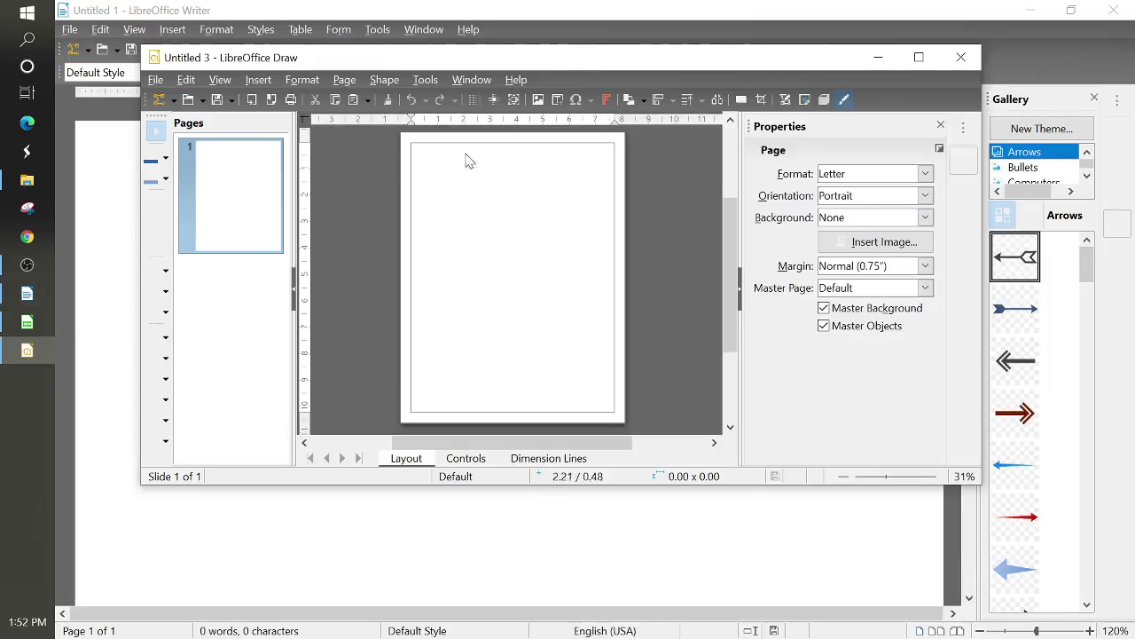
Open Draw's Tools > Options to check the View page icon settings.
left_click(426, 80)
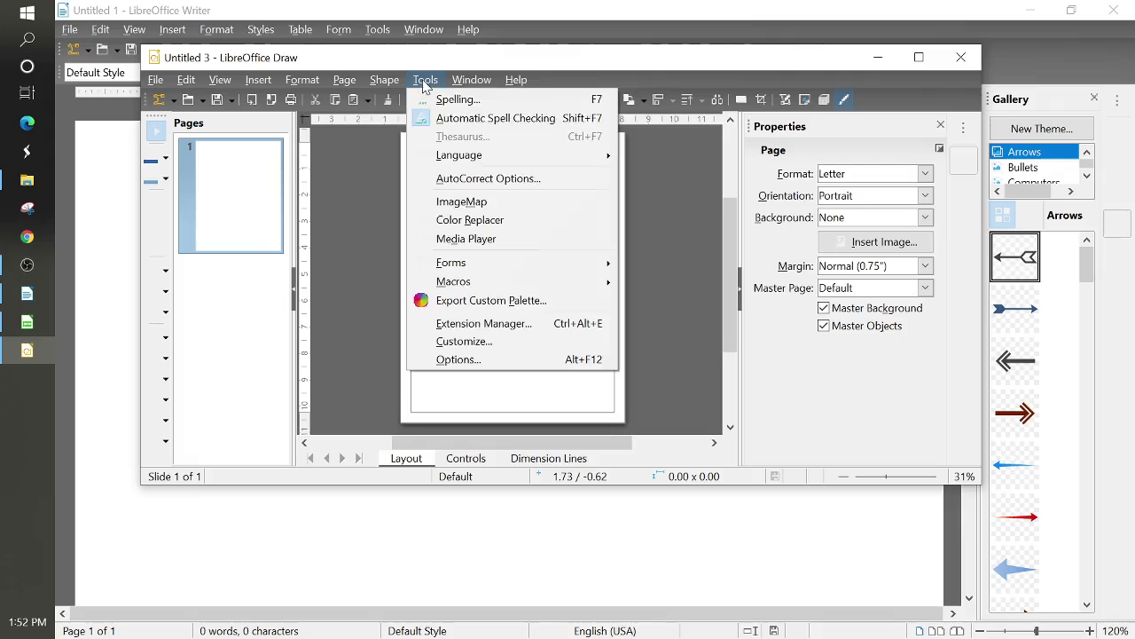
left_click(489, 361)
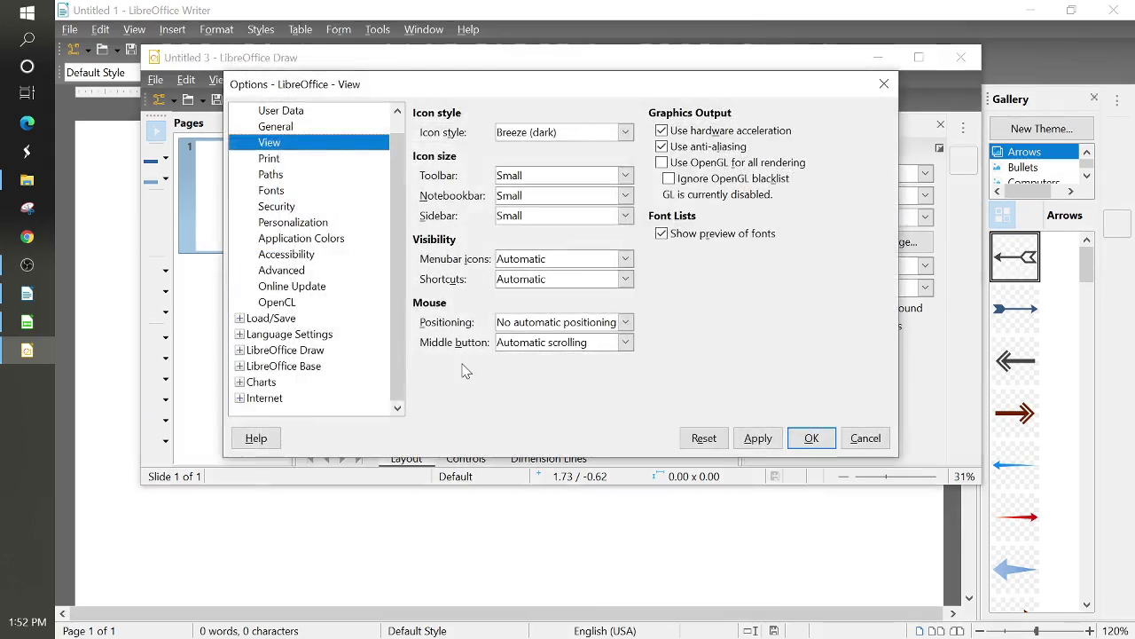